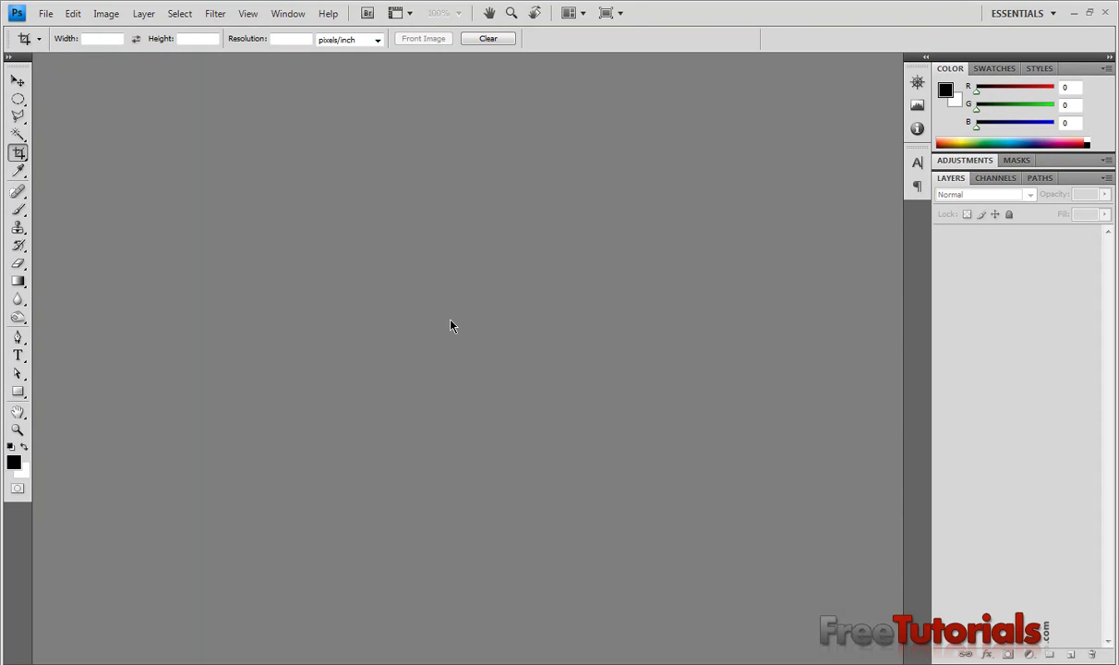
# Select the Move tool with V while no document is open.
pyautogui.press('v')
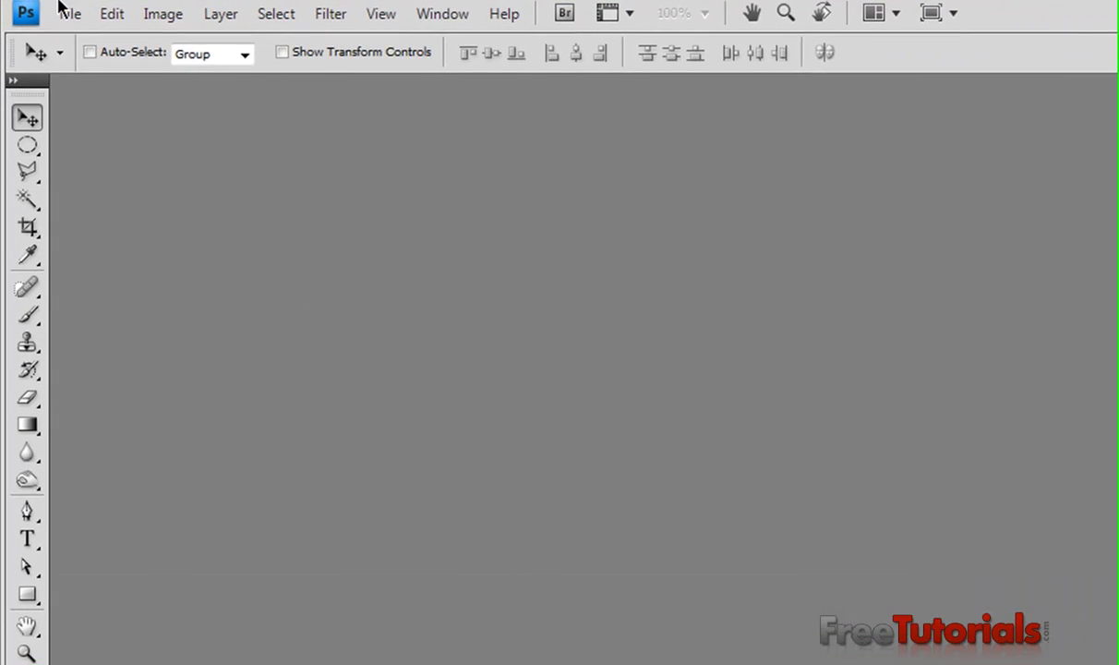
# Create a new document 500 pixels wide by 300 pixels high.
pyautogui.click(68, 15)
pyautogui.click(101, 46)
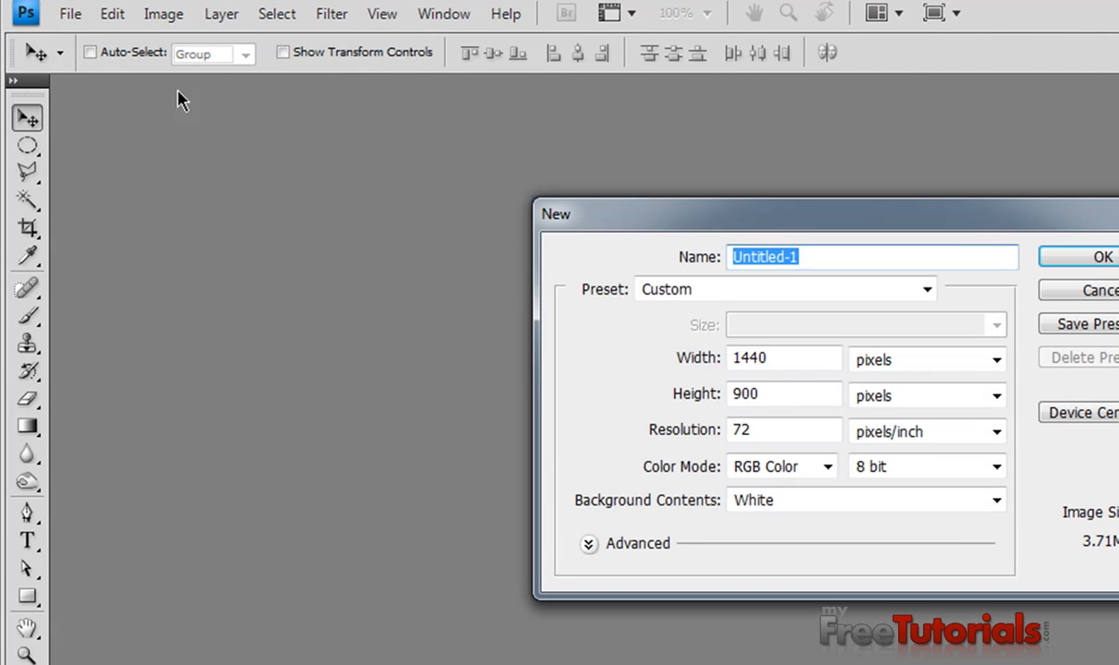
pyautogui.doubleClick(748, 359)
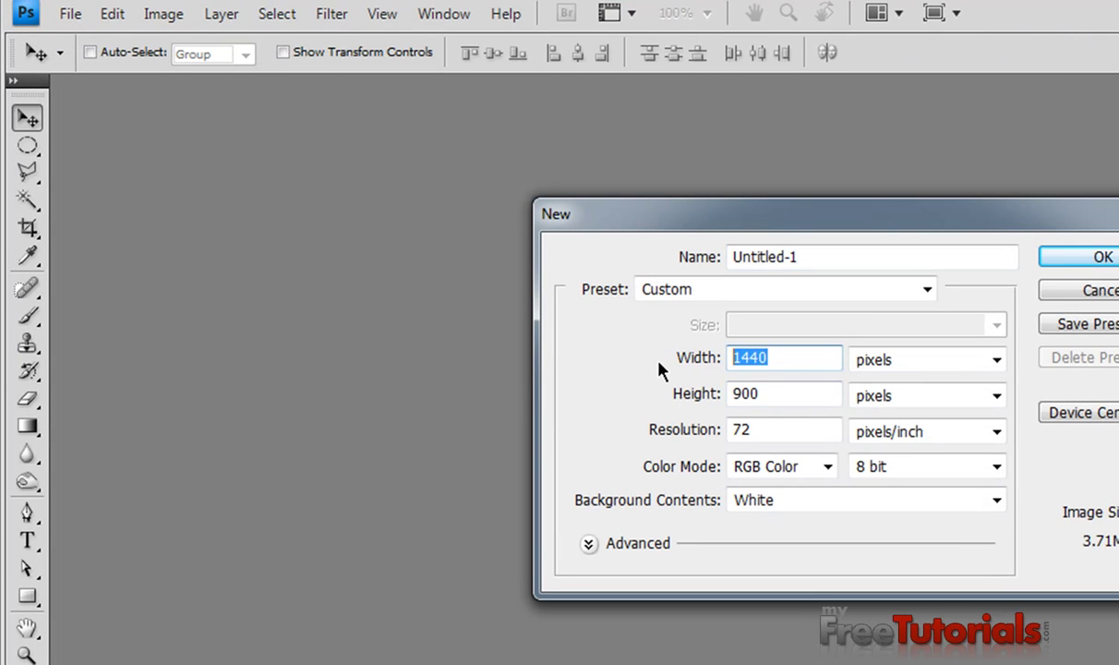
pyautogui.write('500')
pyautogui.press('Tab')
pyautogui.press('Tab')
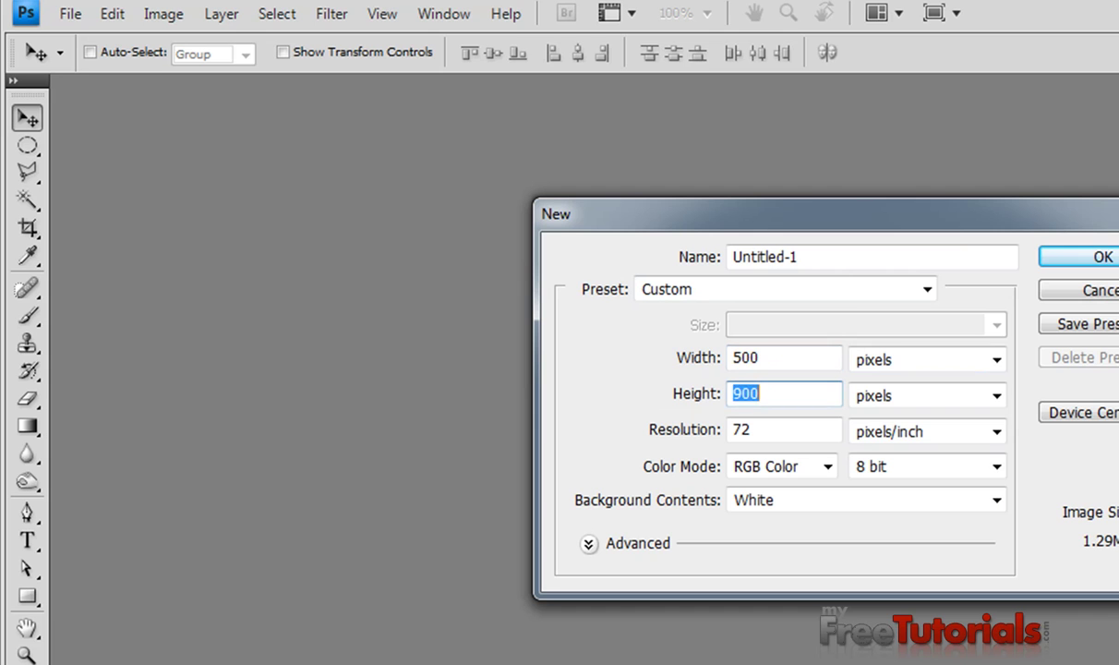
pyautogui.write('300')
pyautogui.press('Return')
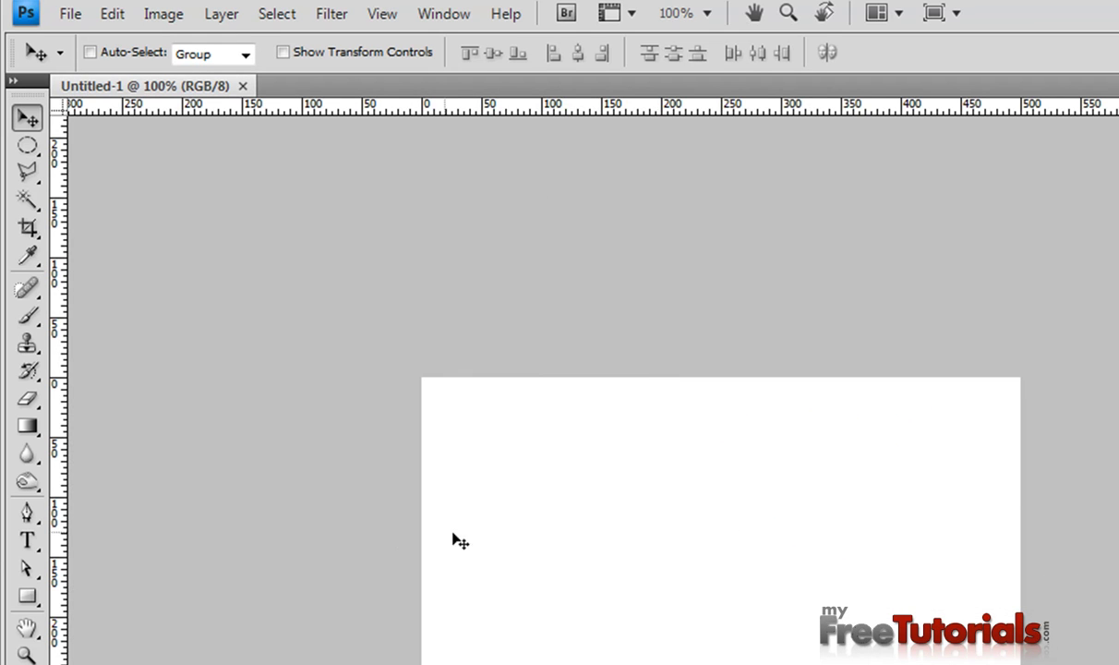
# Set the foreground colour to dark navy #10142c.
pyautogui.click(24, 662)
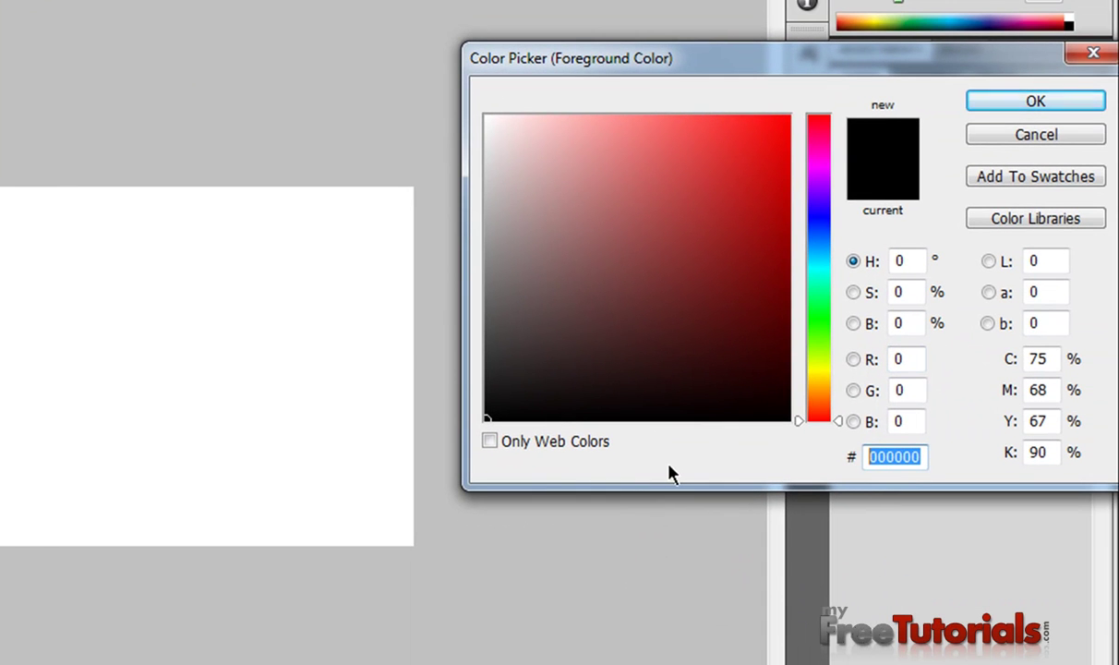
pyautogui.write('10142c')
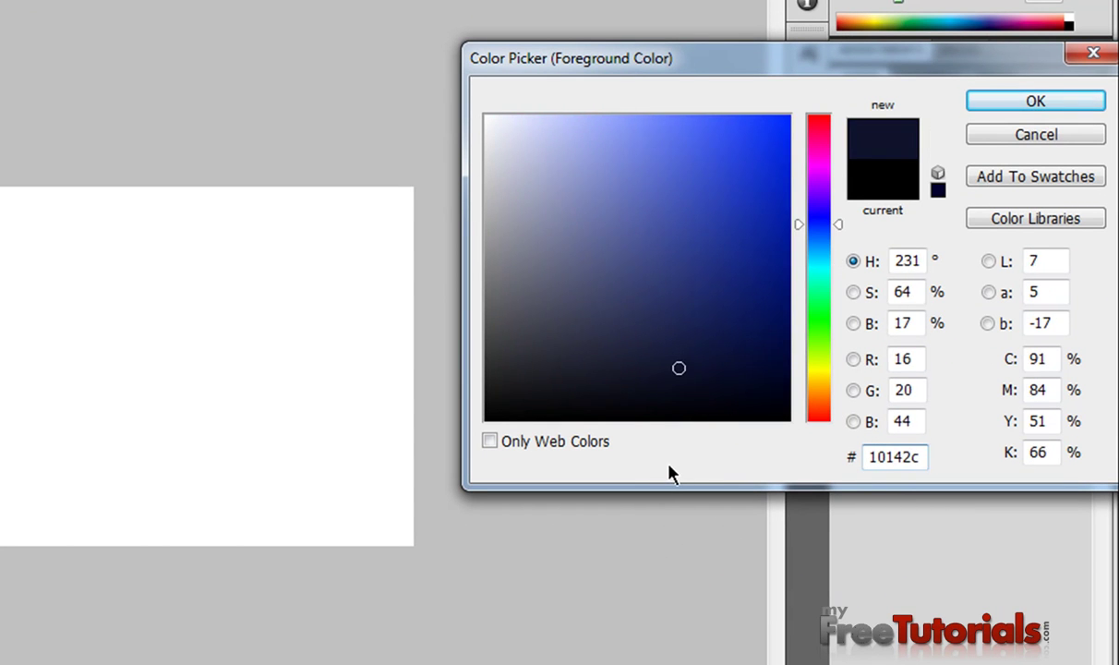
pyautogui.press('Return')
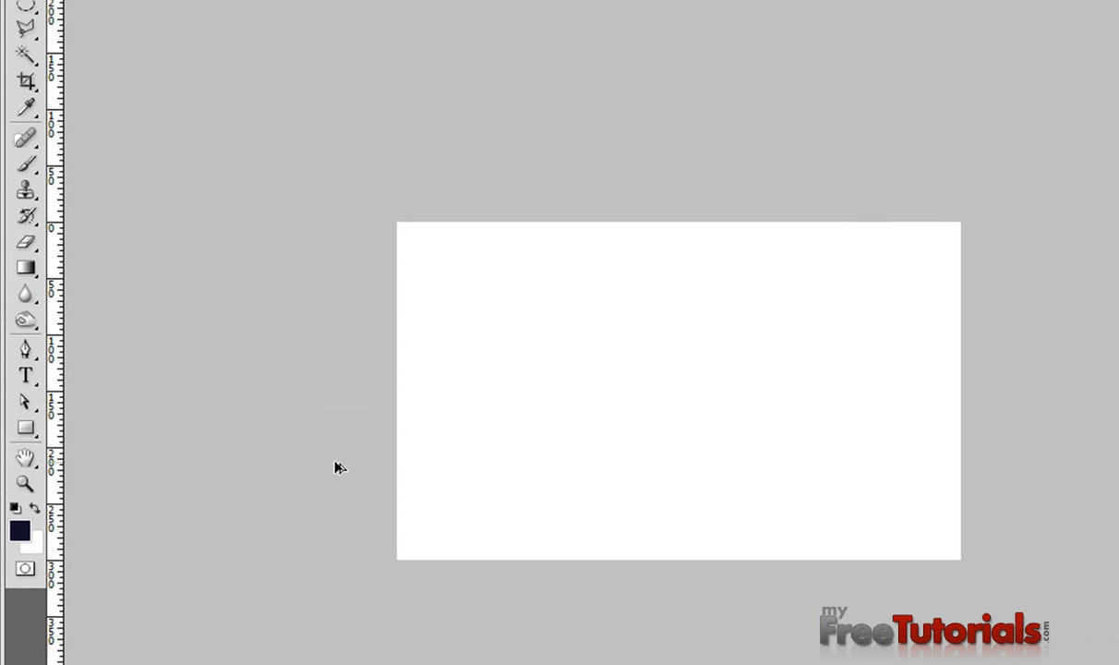
# Fill the whole canvas with the navy colour using the Paint Bucket.
pyautogui.click(26, 268)
pyautogui.click(96, 287)
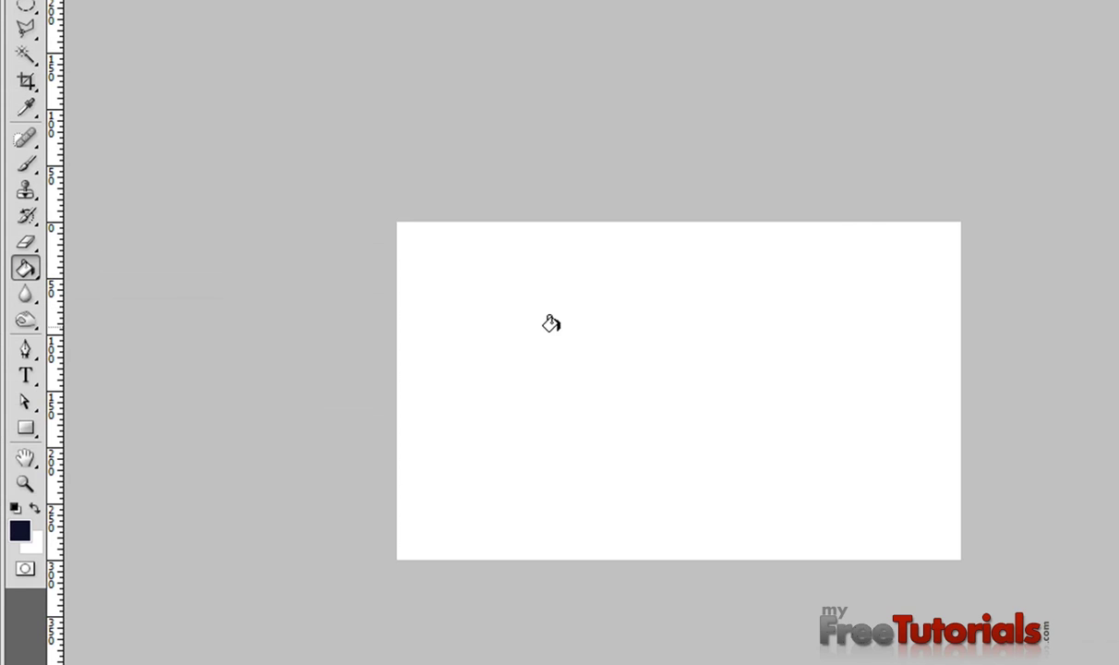
pyautogui.click(543, 335)
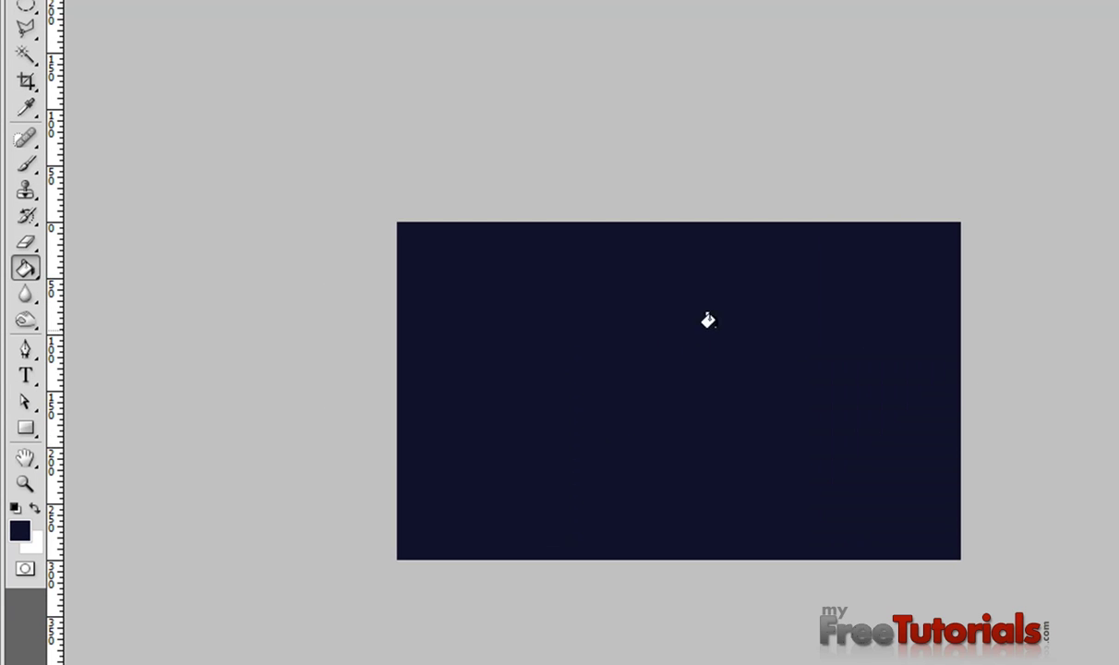
pyautogui.click(27, 10)
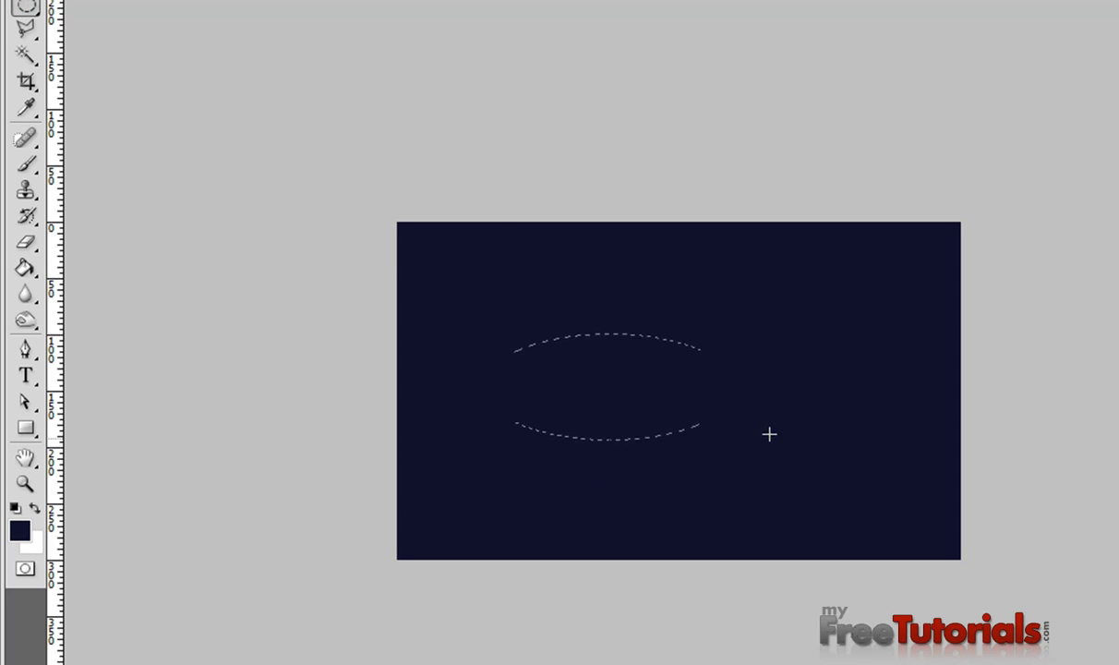
# Drag a wide elliptical selection across the canvas centre and nudge it slightly left.
pyautogui.moveTo(882, 424); pyautogui.dragTo(891, 438)
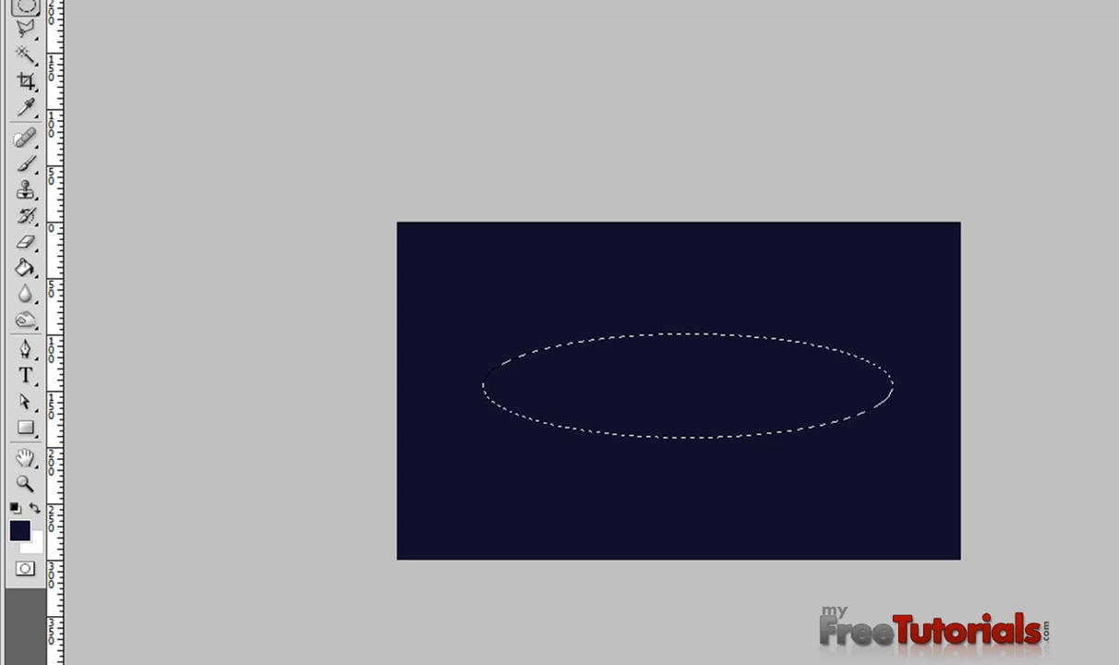
pyautogui.moveTo(662, 386); pyautogui.dragTo(655, 399)
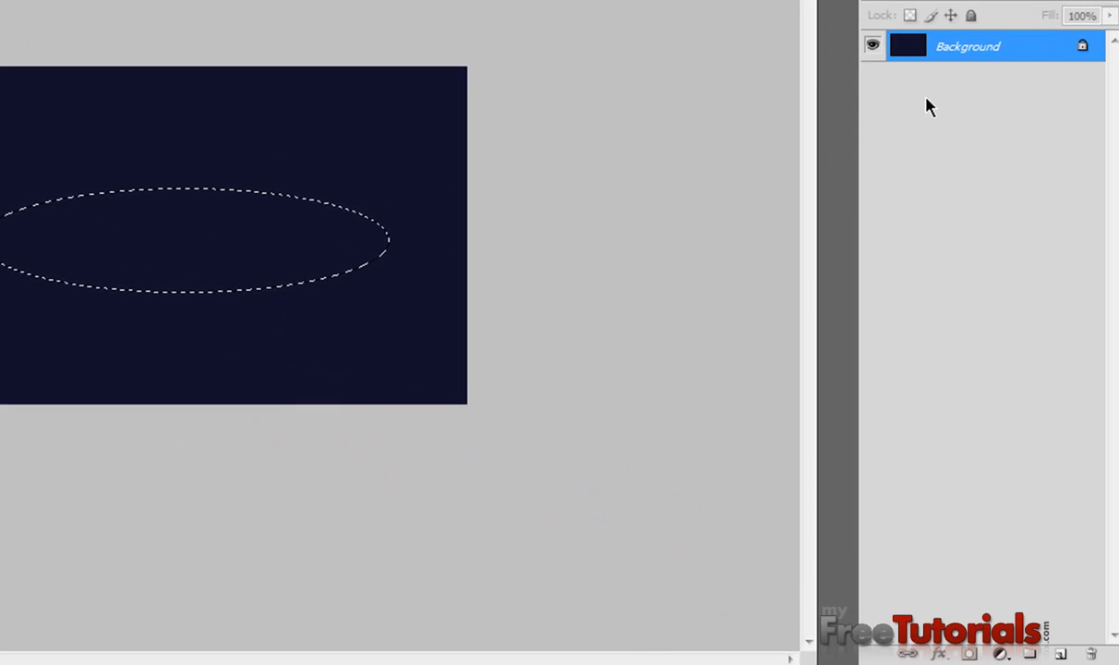
# Add a new Layer 1 and set the foreground colour to purple #6d56b2.
pyautogui.click(1060, 652)
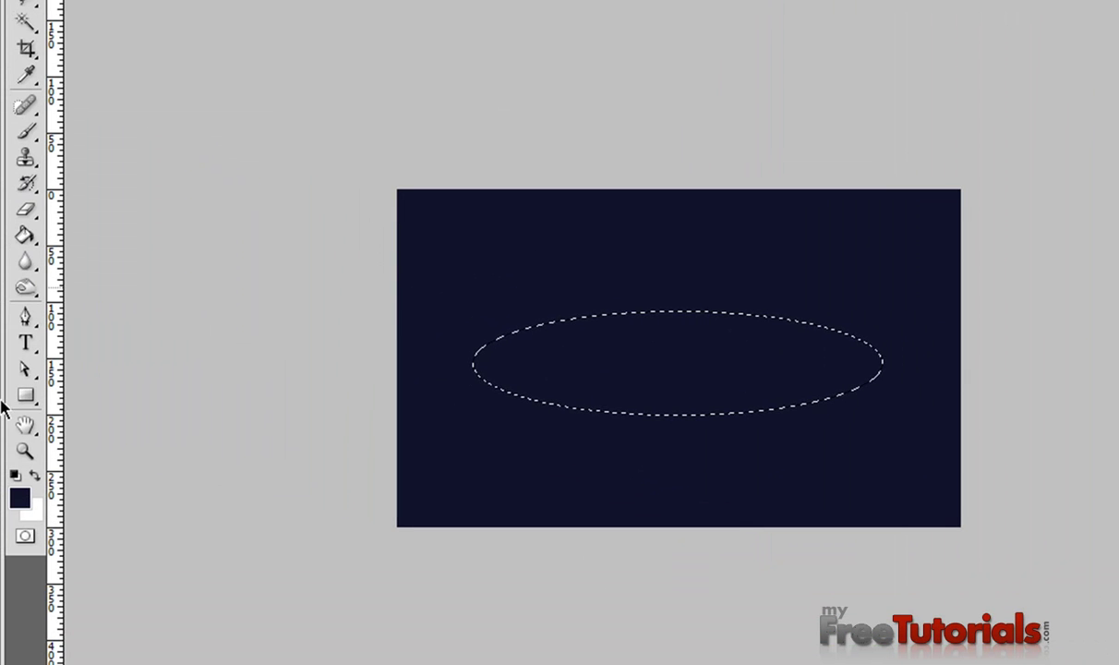
pyautogui.click(20, 497)
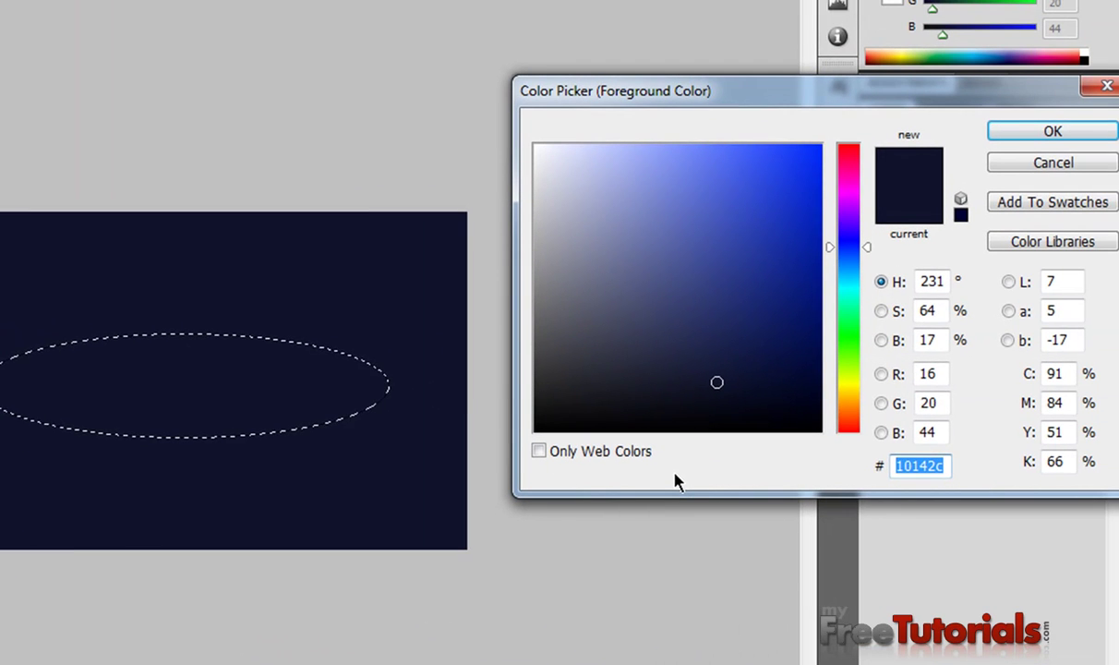
pyautogui.write('6')
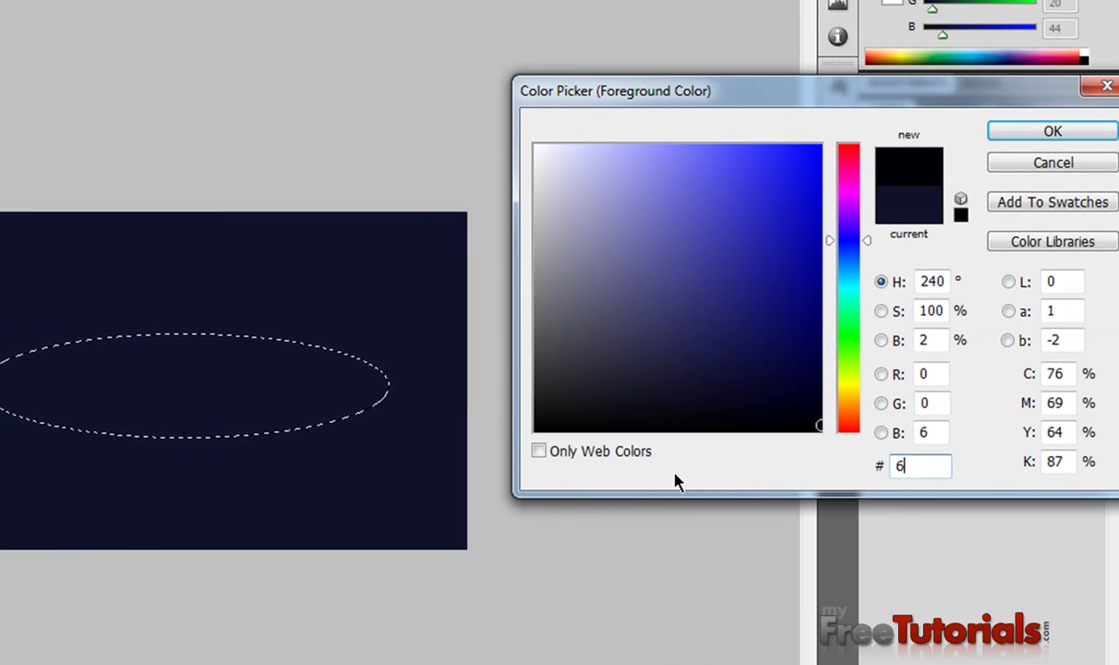
pyautogui.write('d56')
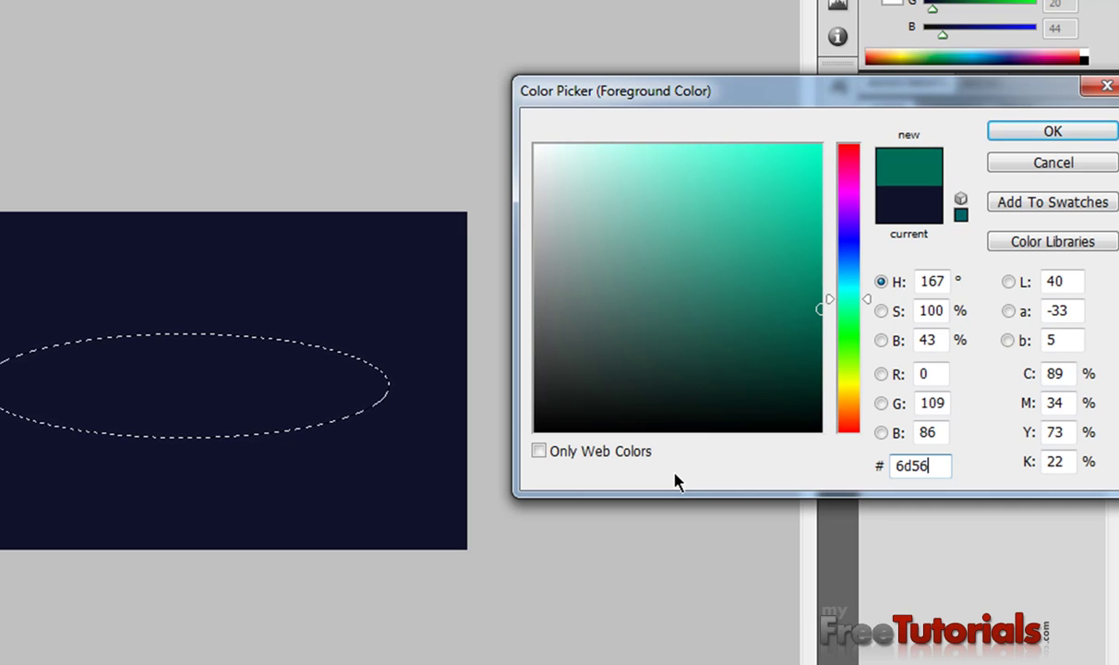
pyautogui.write('b2')
pyautogui.press('Return')
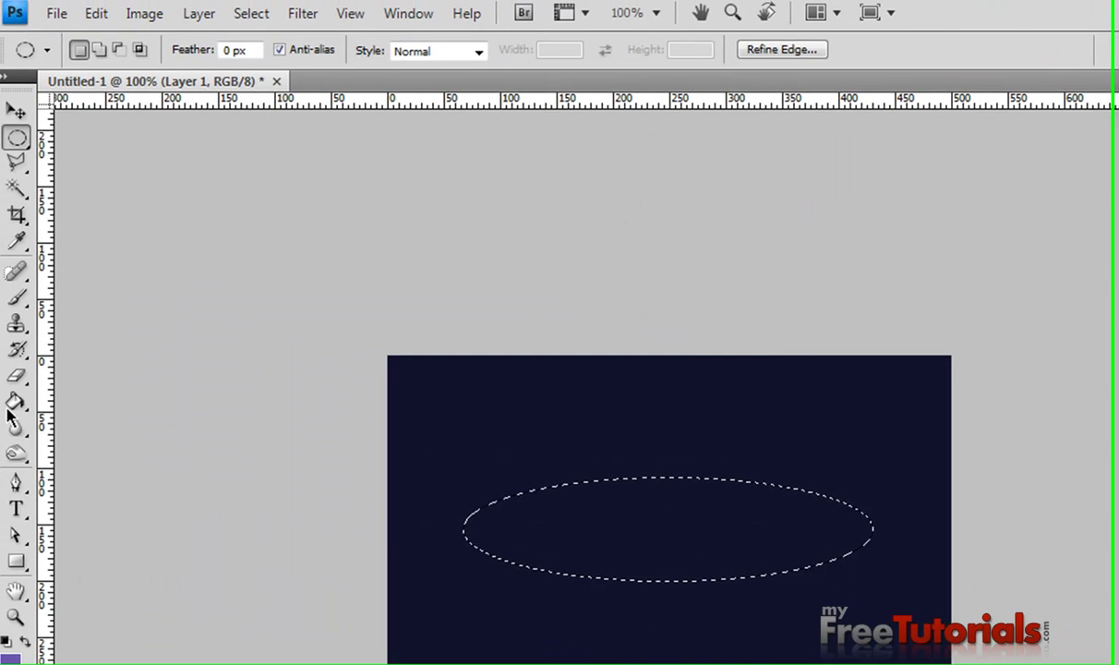
# Fill the oval selection with purple, deselect, and move the ellipse slightly up.
pyautogui.click(15, 401)
pyautogui.click(587, 510)
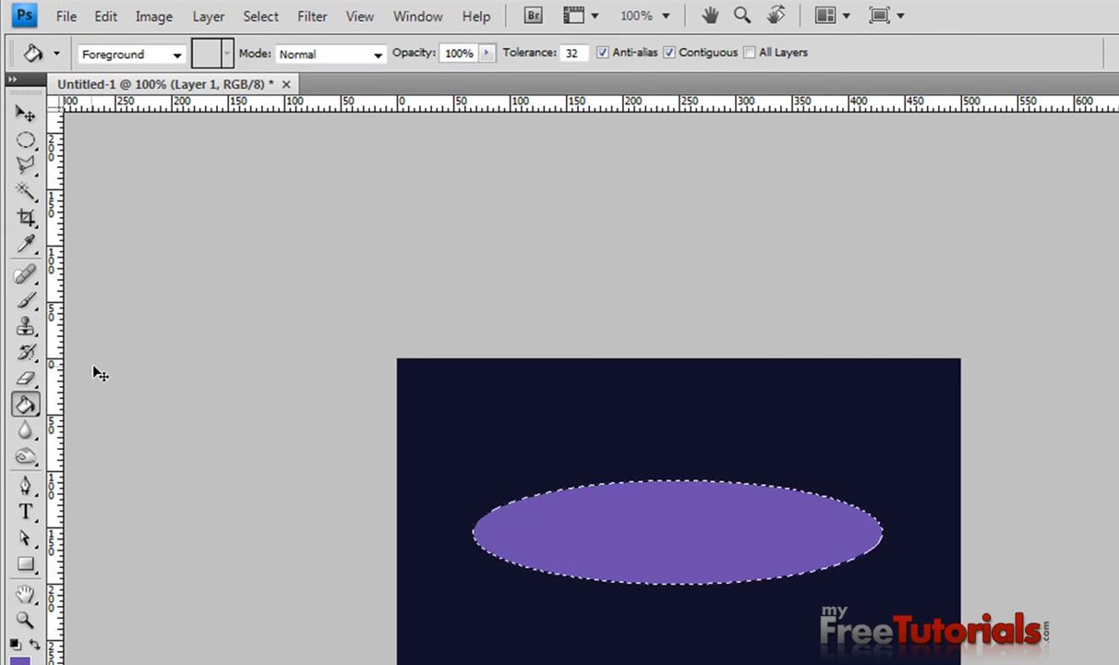
pyautogui.hotkey('ctrl', 'd')
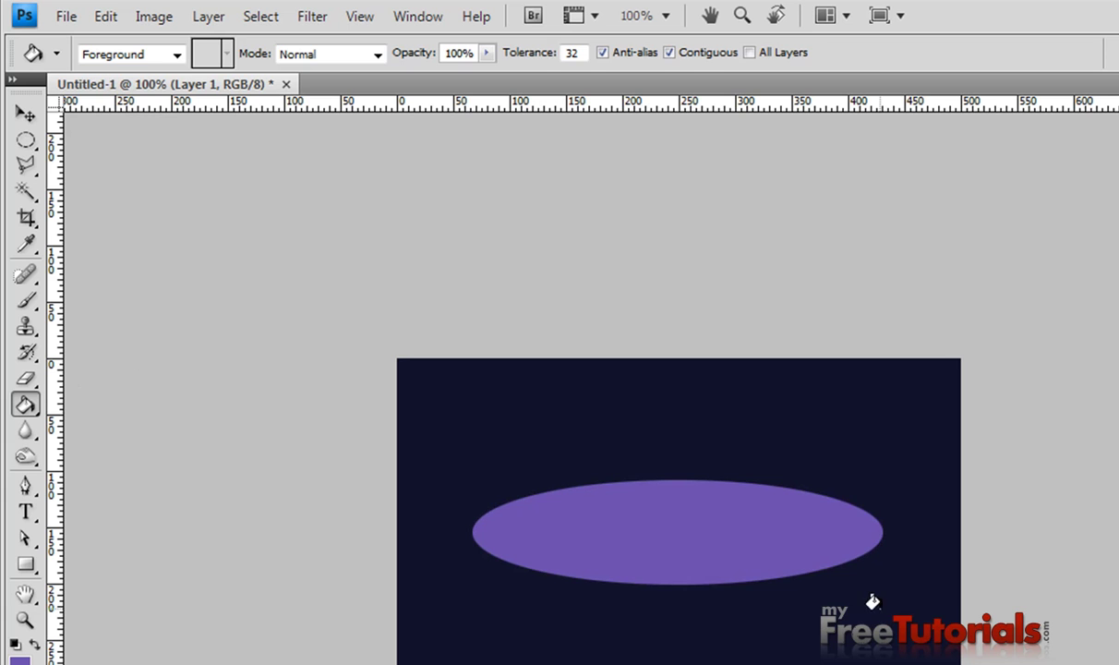
pyautogui.press('v')
pyautogui.moveTo(724, 565); pyautogui.dragTo(724, 556)
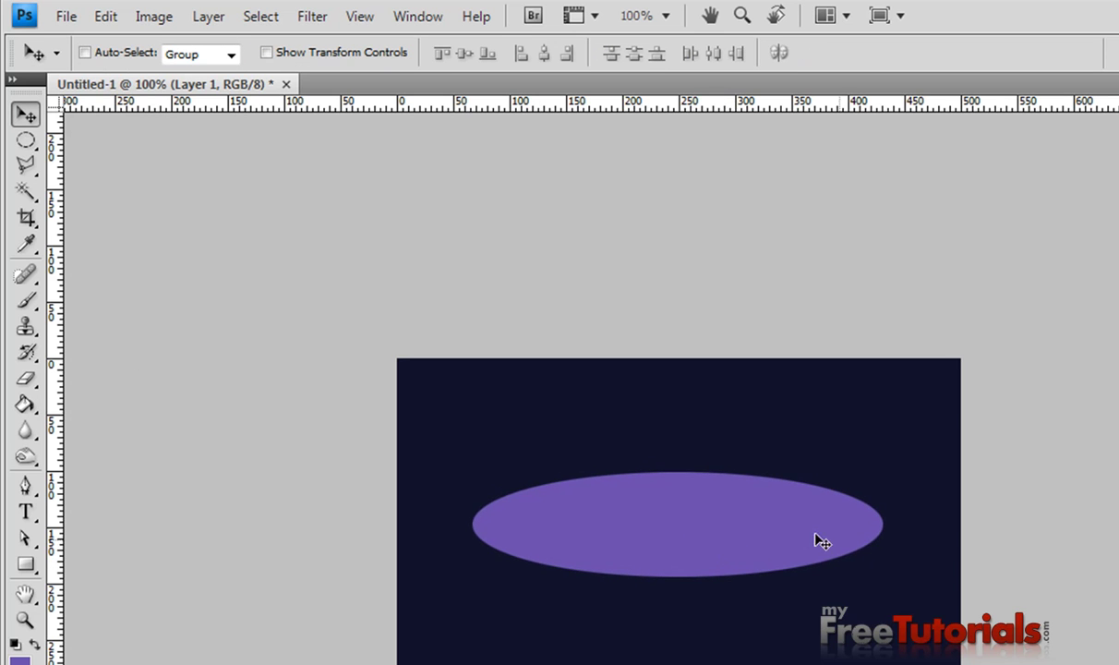
# Apply a 28-pixel Gaussian Blur to the purple ellipse and lower Layer 1 opacity to 64%.
pyautogui.click(312, 17)
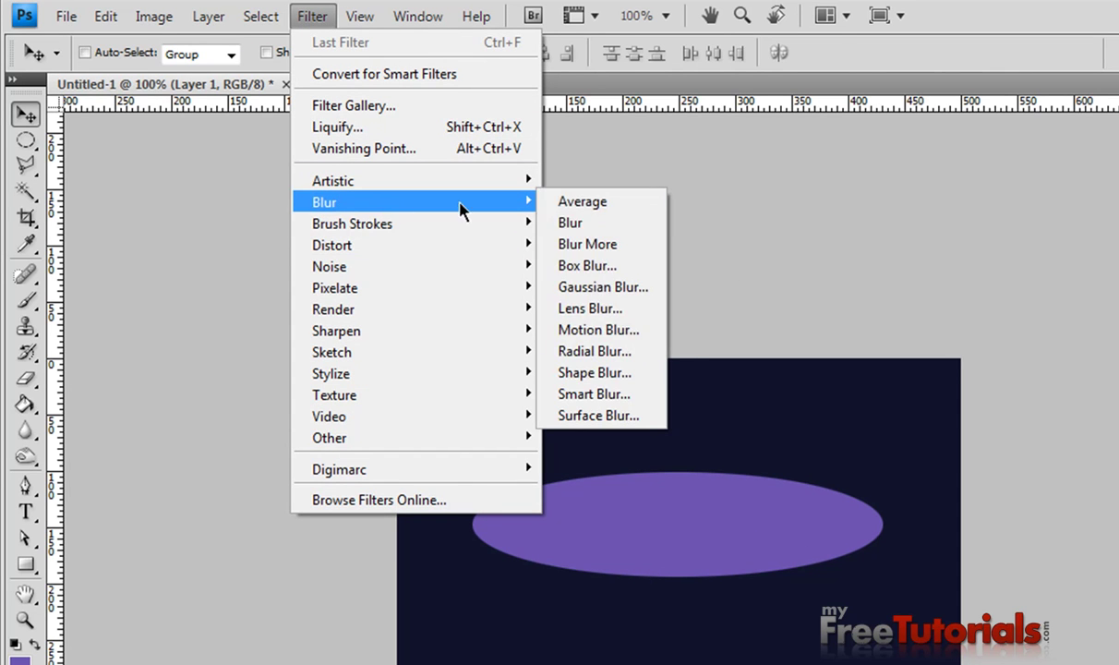
pyautogui.click(605, 287)
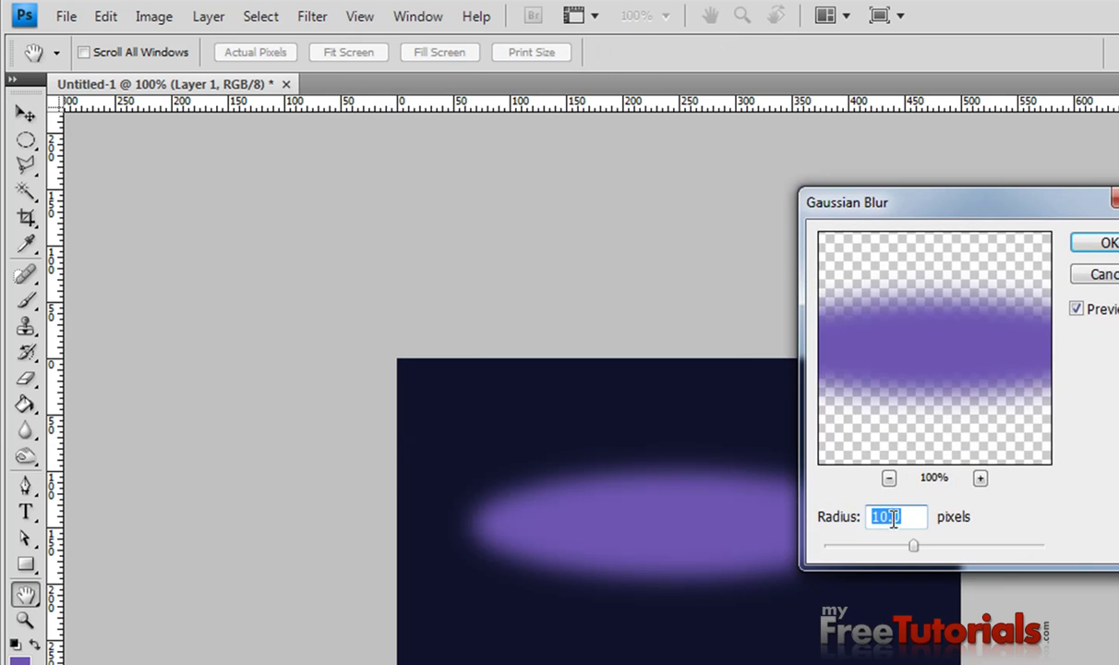
pyautogui.write('28')
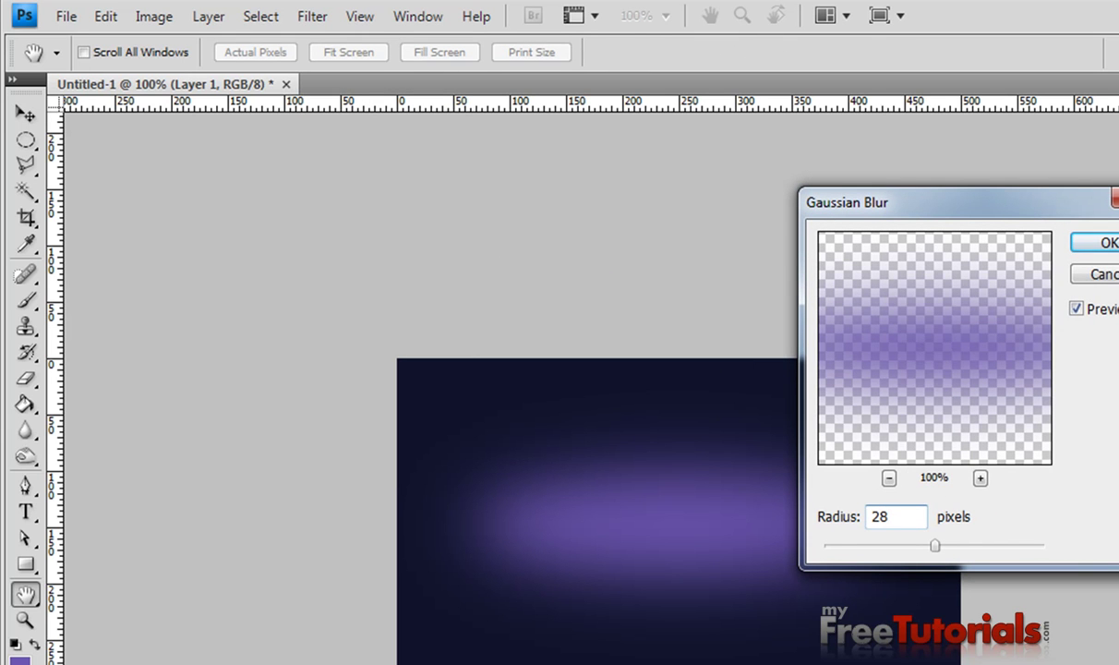
pyautogui.press('Return')
pyautogui.press('v')
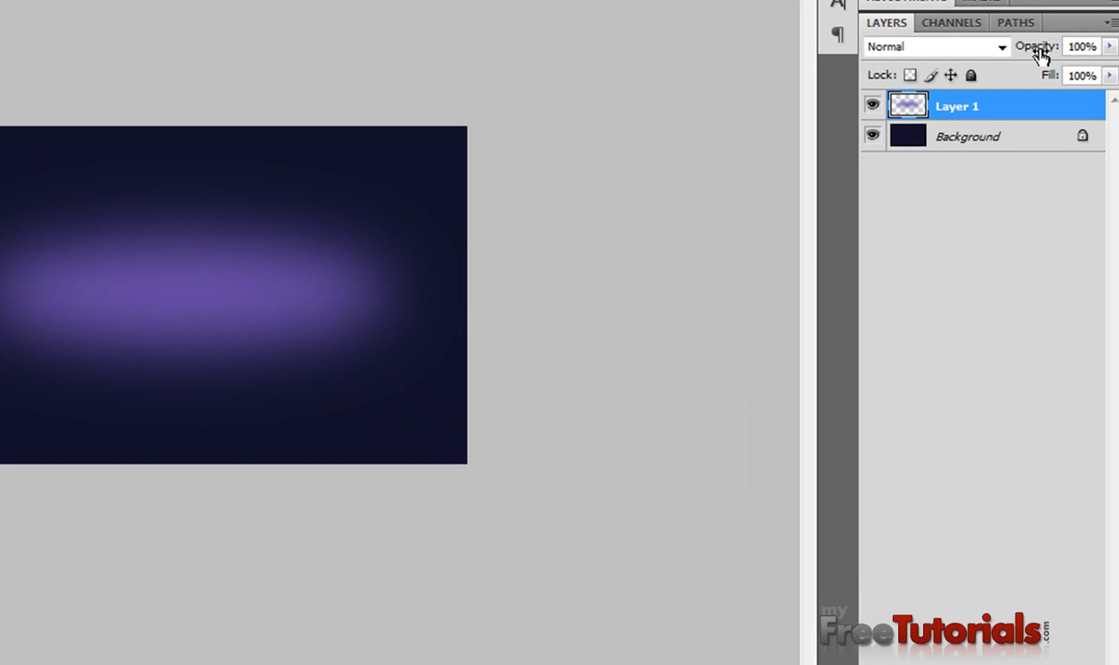
pyautogui.moveTo(1078, 69)
pyautogui.mouseDown()
pyautogui.moveTo(1041, 74)
pyautogui.moveTo(1004, 52)
pyautogui.moveTo(1014, 57)
pyautogui.mouseUp()
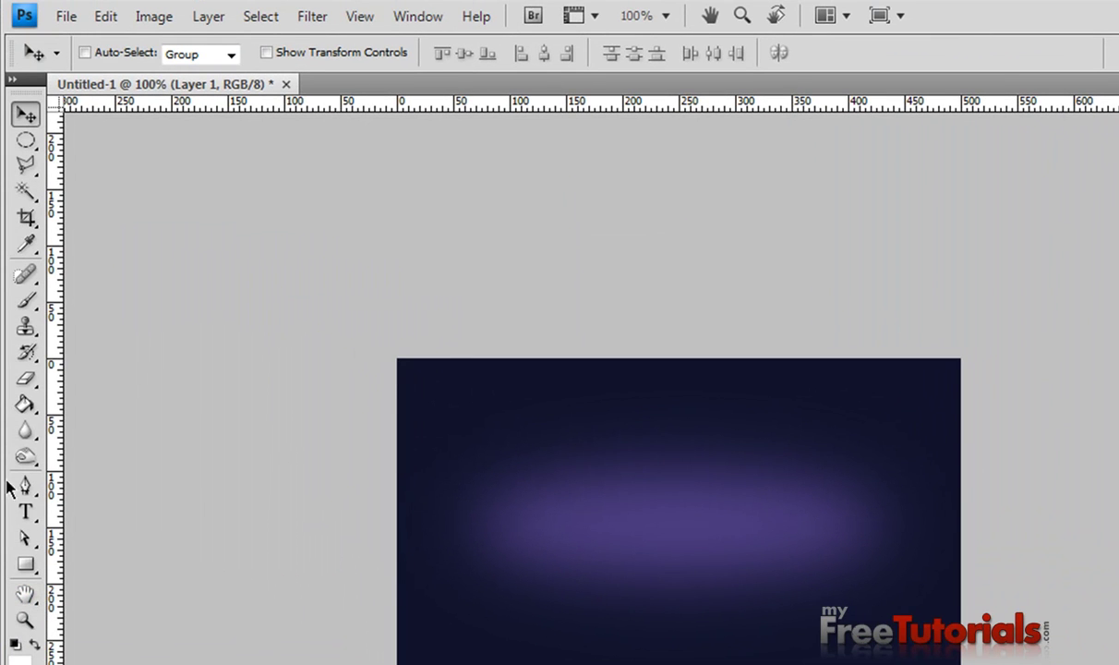
# Type a white lowercase 't' in Kabel Bd at the canvas's left side.
pyautogui.click(25, 511)
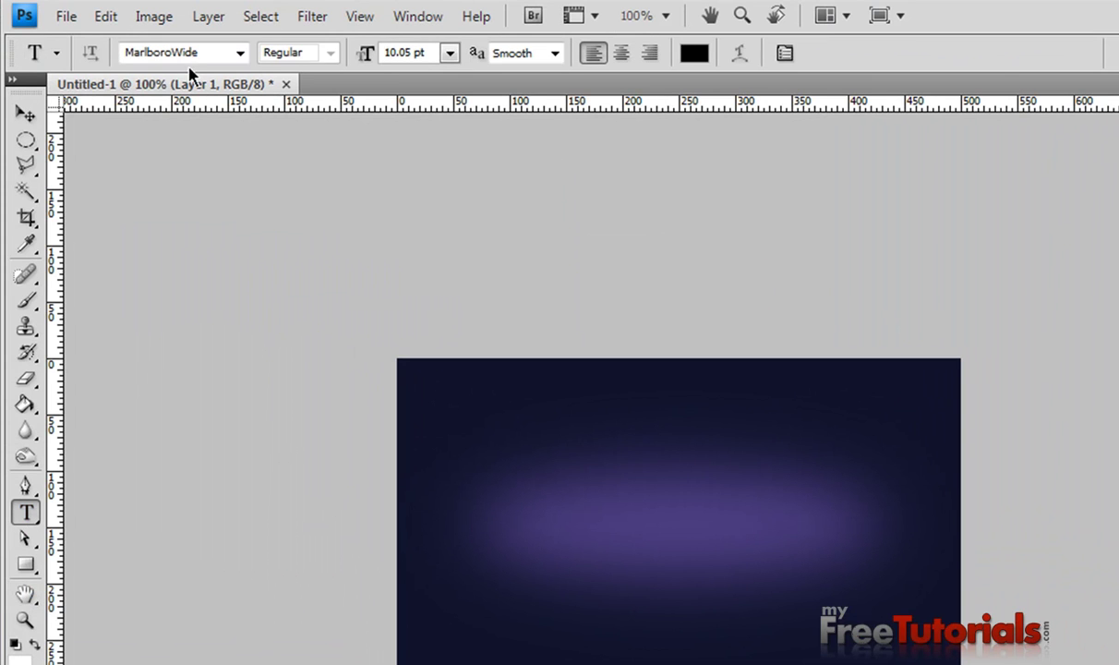
pyautogui.click(694, 53)
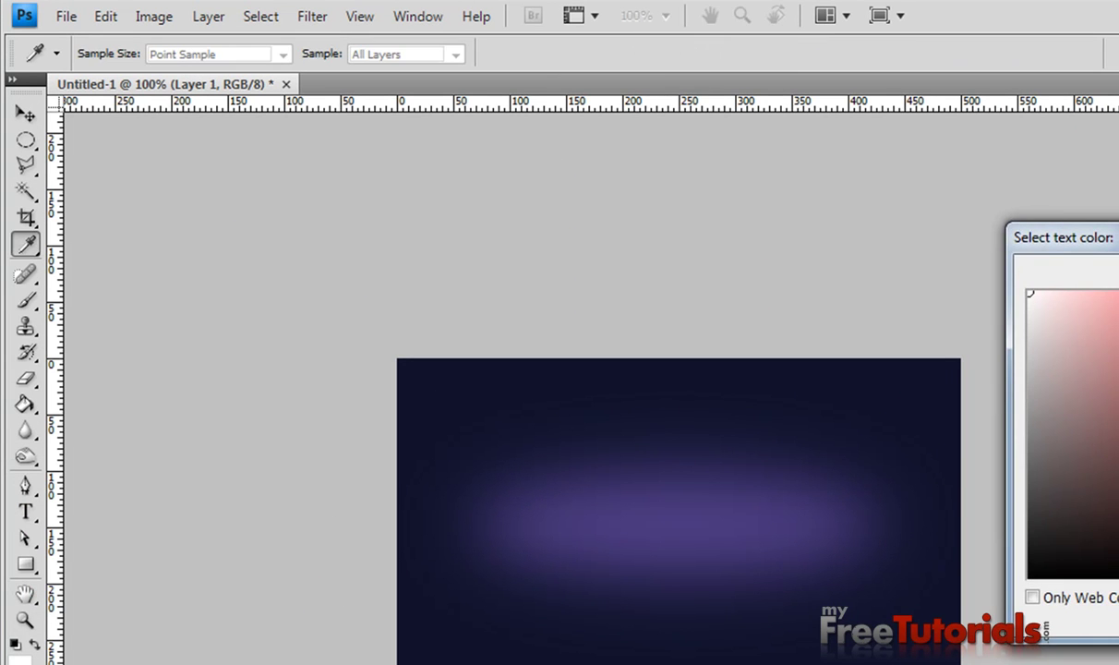
pyautogui.click(199, 52)
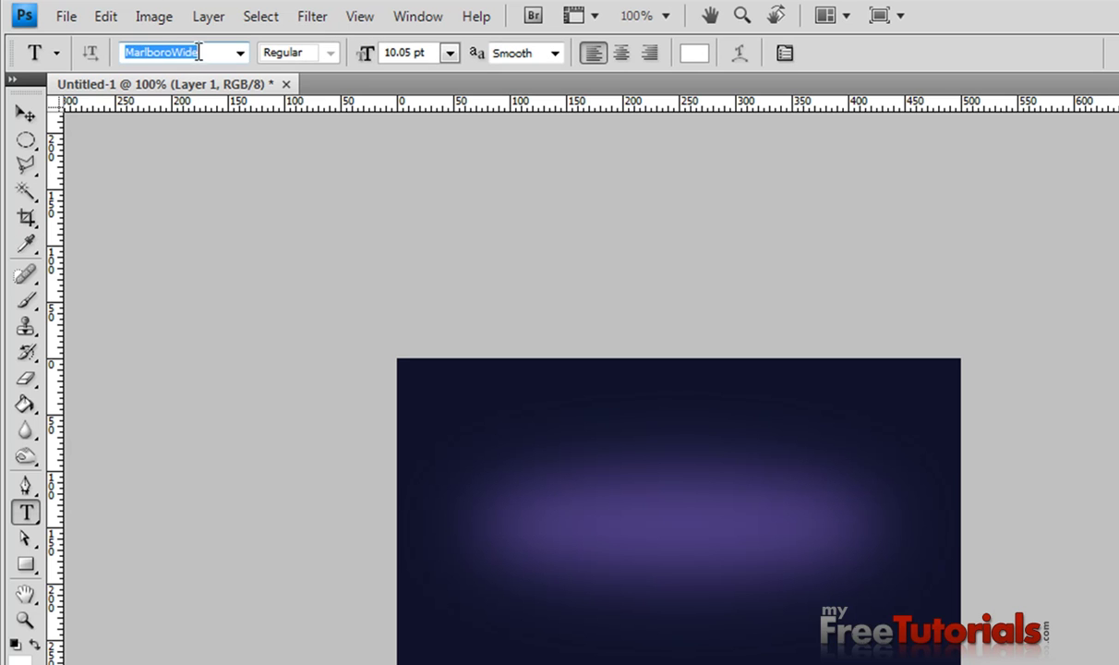
pyautogui.write('k')
pyautogui.press('Return')
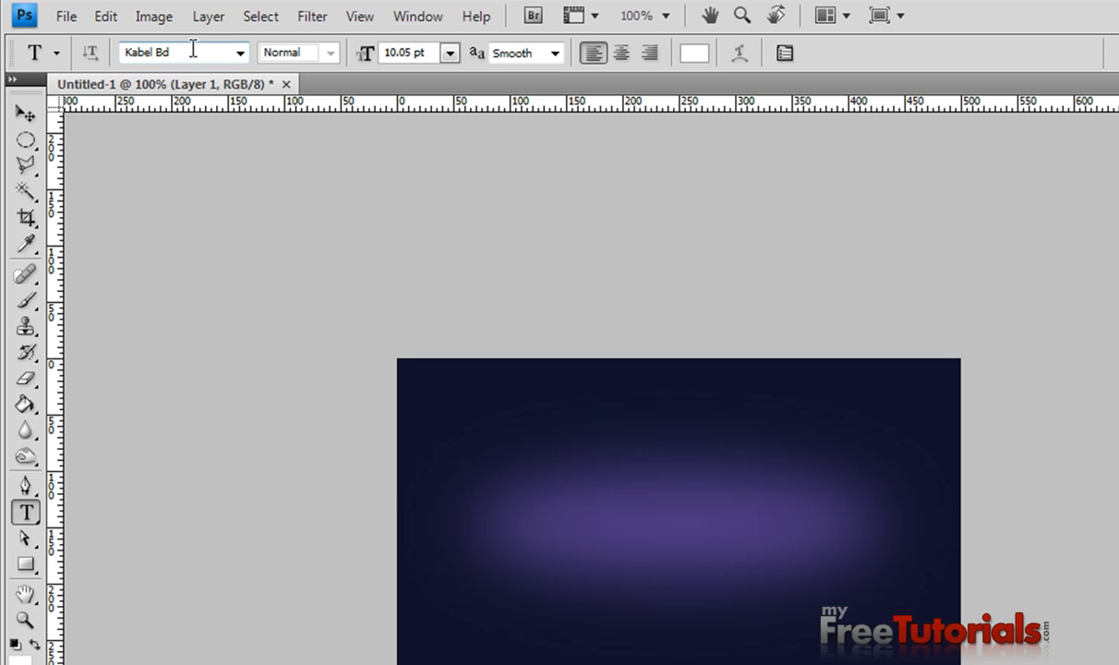
pyautogui.click(447, 524)
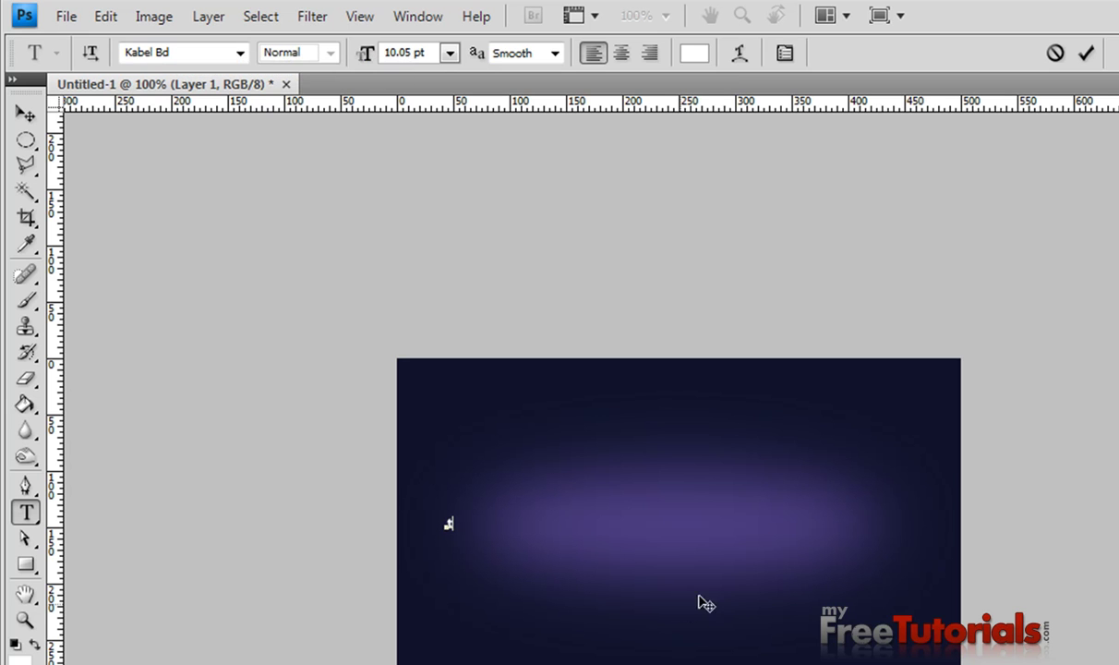
# Scale the 't' up nearly tenfold and nudge it slightly right.
pyautogui.click(26, 113)
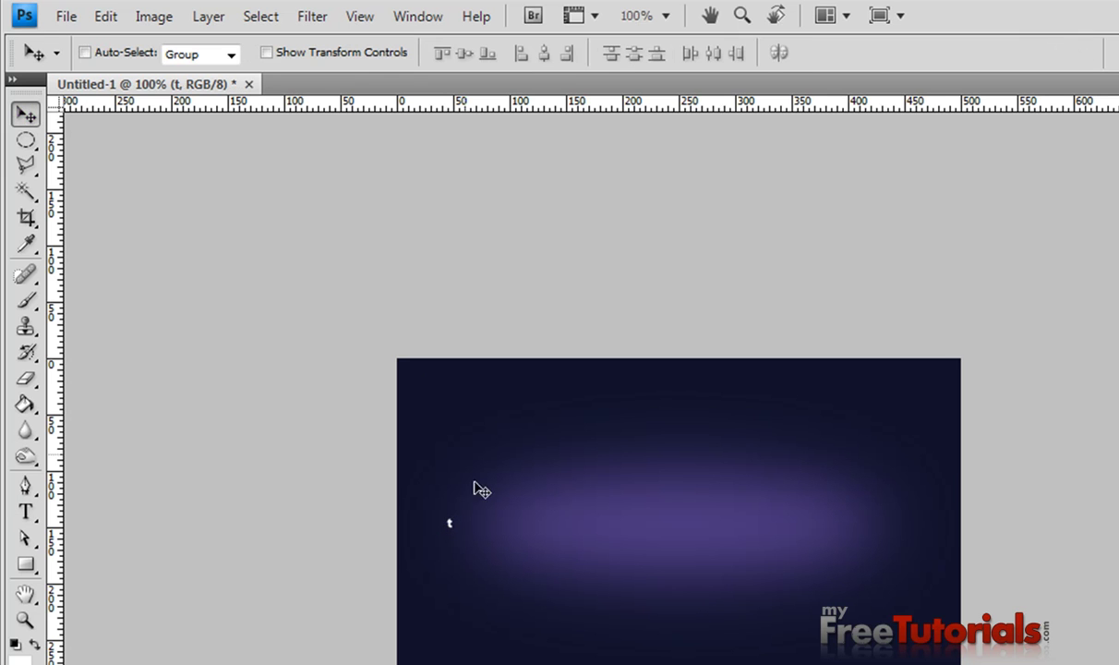
pyautogui.hotkey('ctrl', 't')
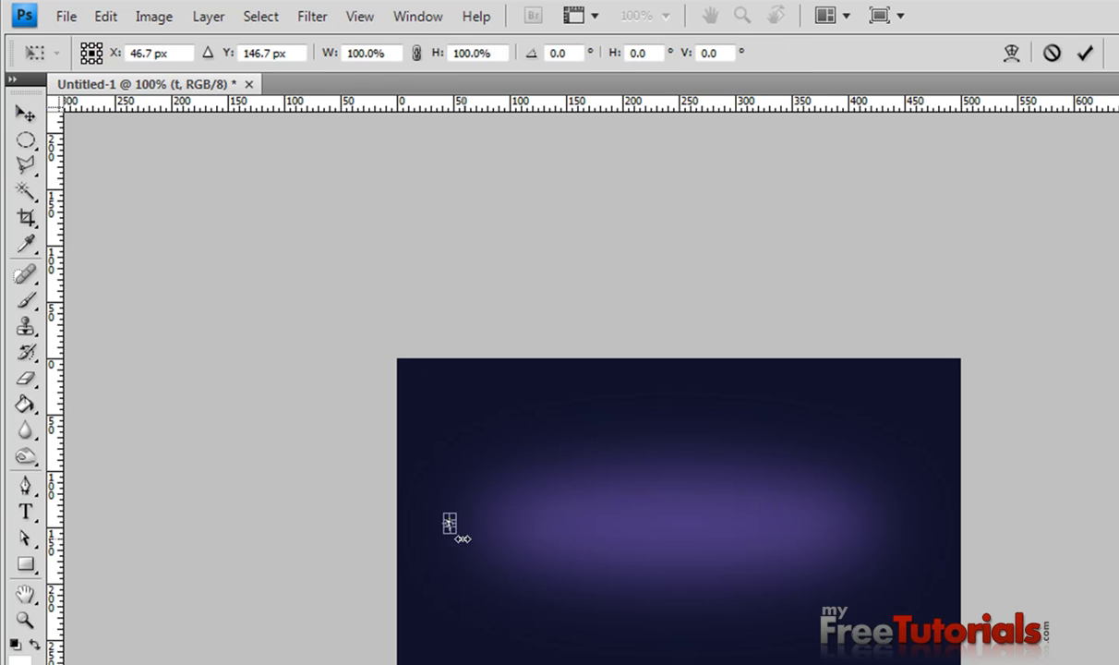
pyautogui.moveTo(455, 531); pyautogui.dragTo(501, 588)
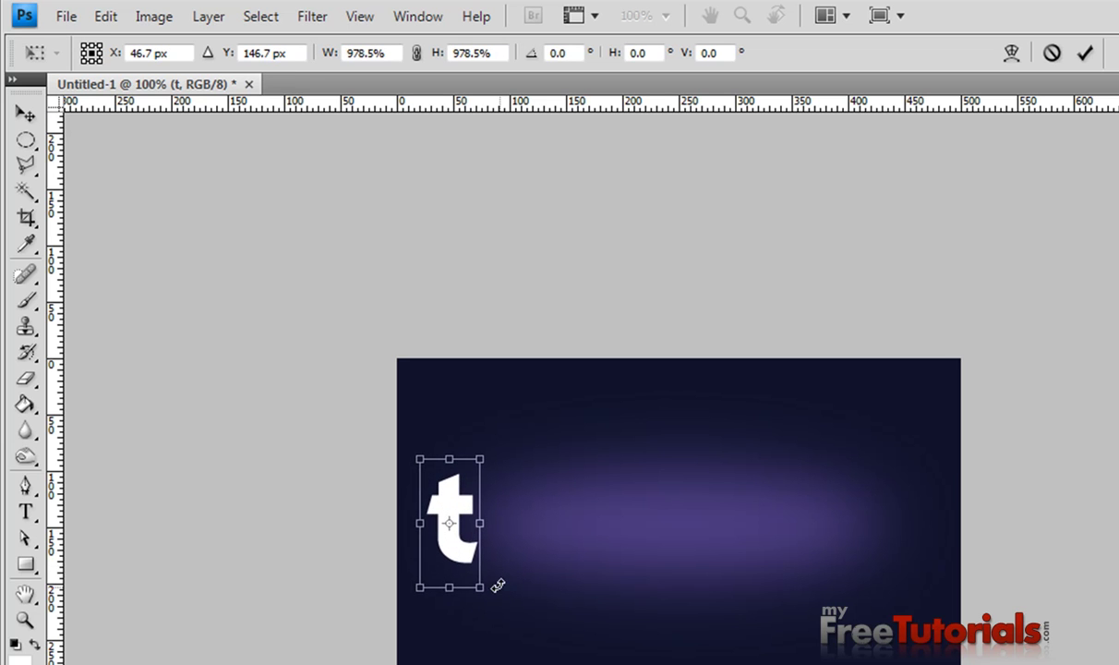
pyautogui.press('Return')
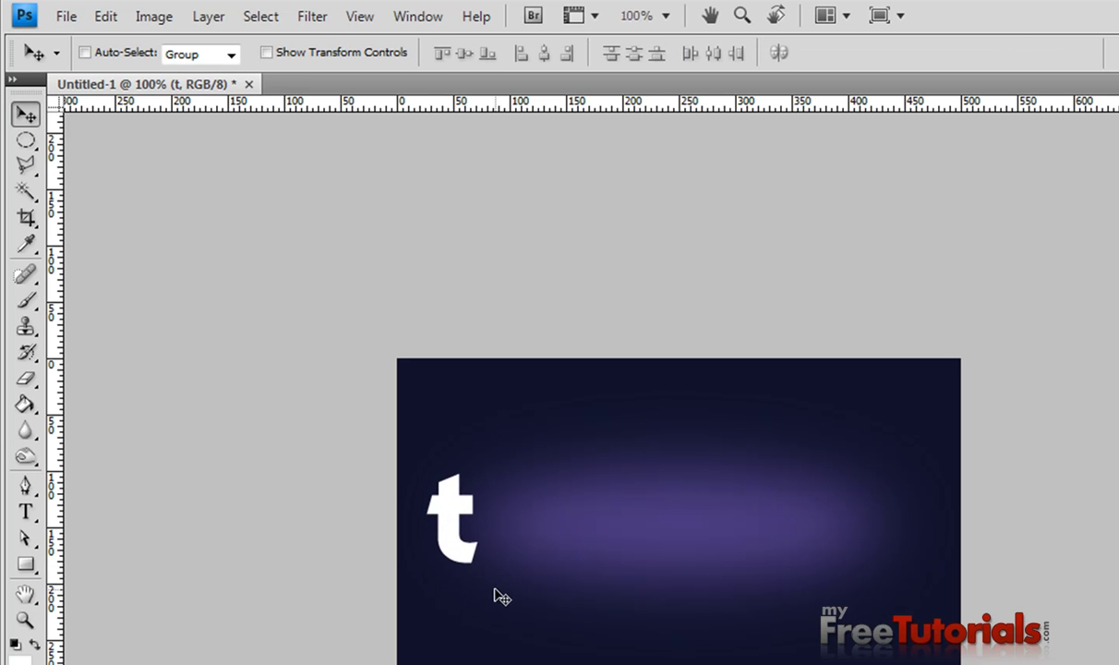
pyautogui.press('Right')
pyautogui.press('Right')
pyautogui.press('Right')
pyautogui.press('Right')
pyautogui.press('Right')
pyautogui.press('Right')
pyautogui.press('Right')
pyautogui.press('Right')
pyautogui.press('Right')
pyautogui.press('Right')
pyautogui.press('Right')
pyautogui.press('Right')
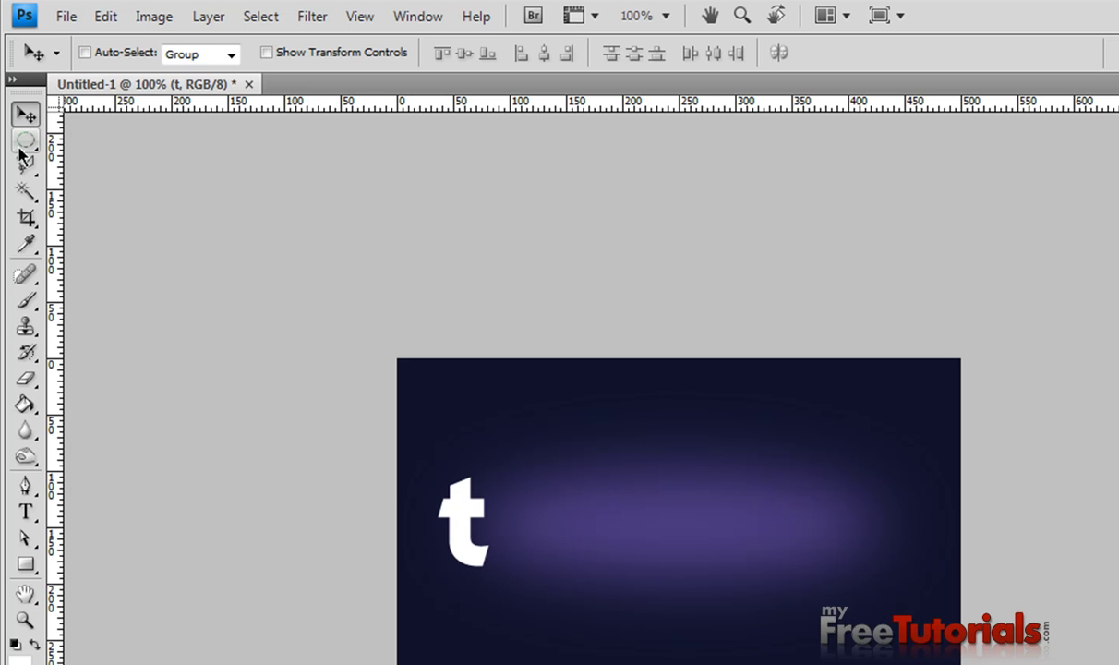
# Retype the letter as a lowercase 't' and commit the text edit.
pyautogui.click(25, 511)
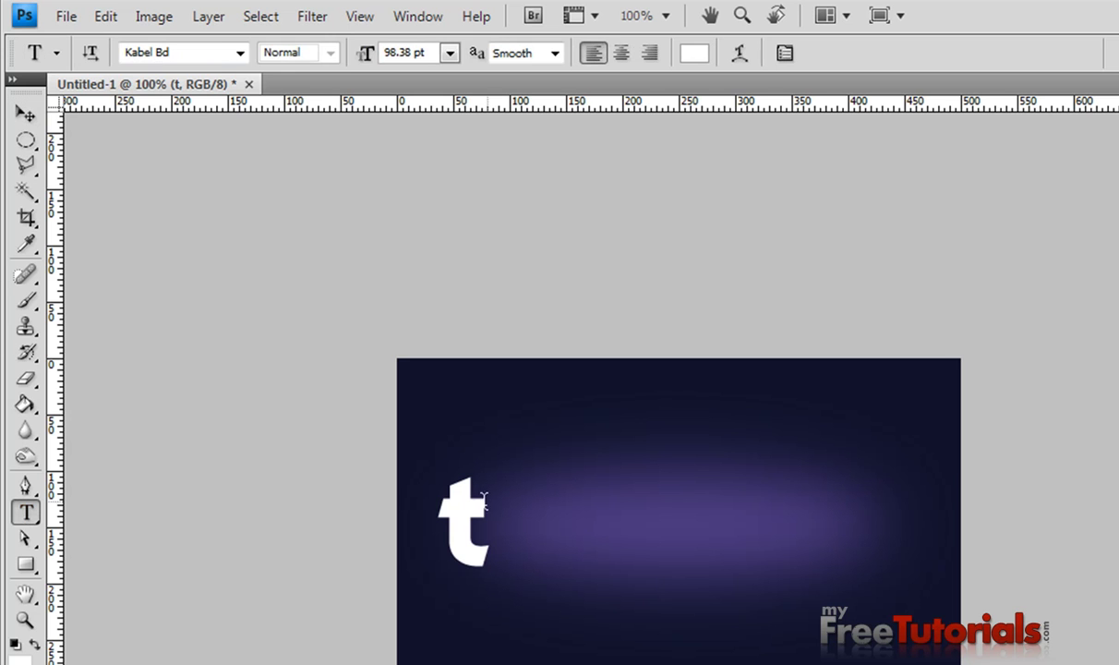
pyautogui.click(467, 515)
pyautogui.press('BackSpace')
pyautogui.write('T')
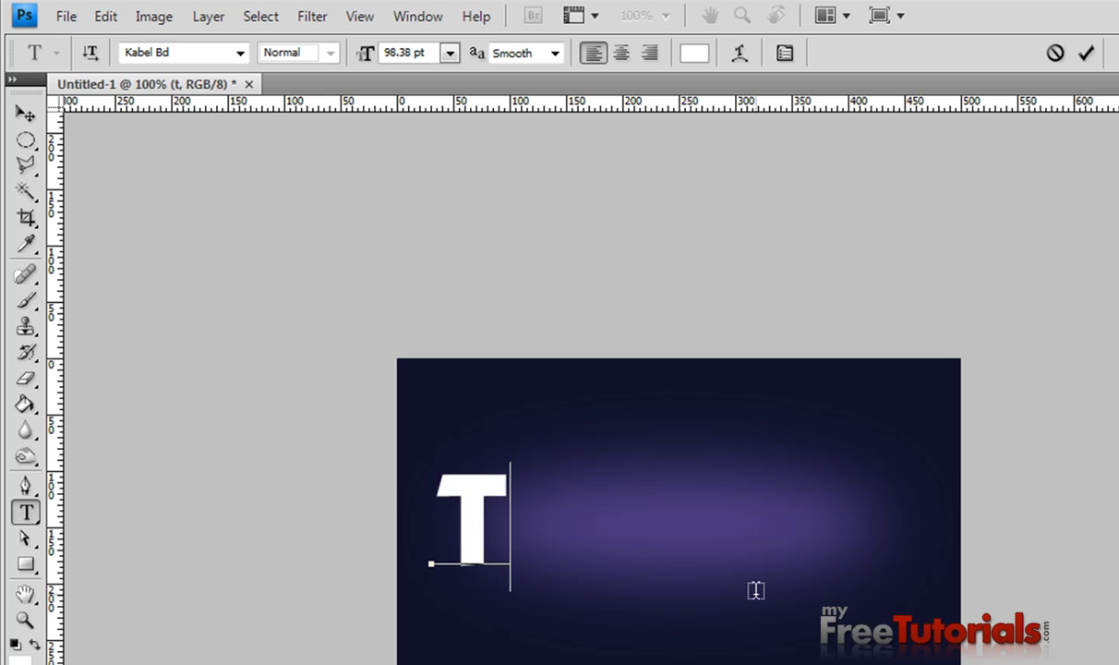
pyautogui.press('Left')
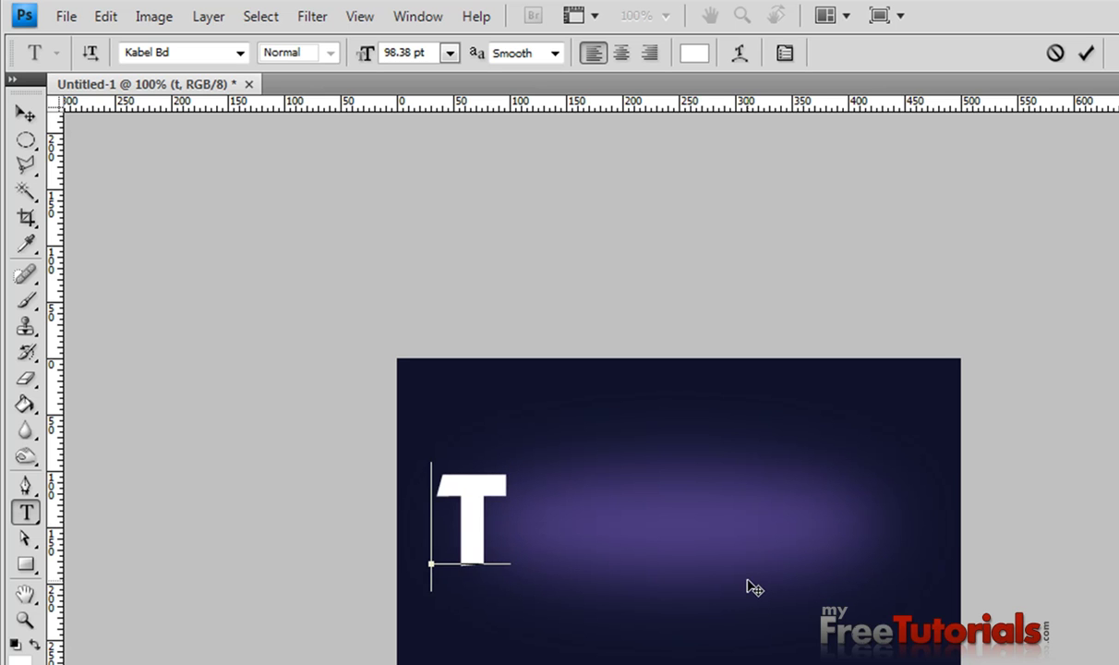
pyautogui.press('Delete')
pyautogui.write('t')
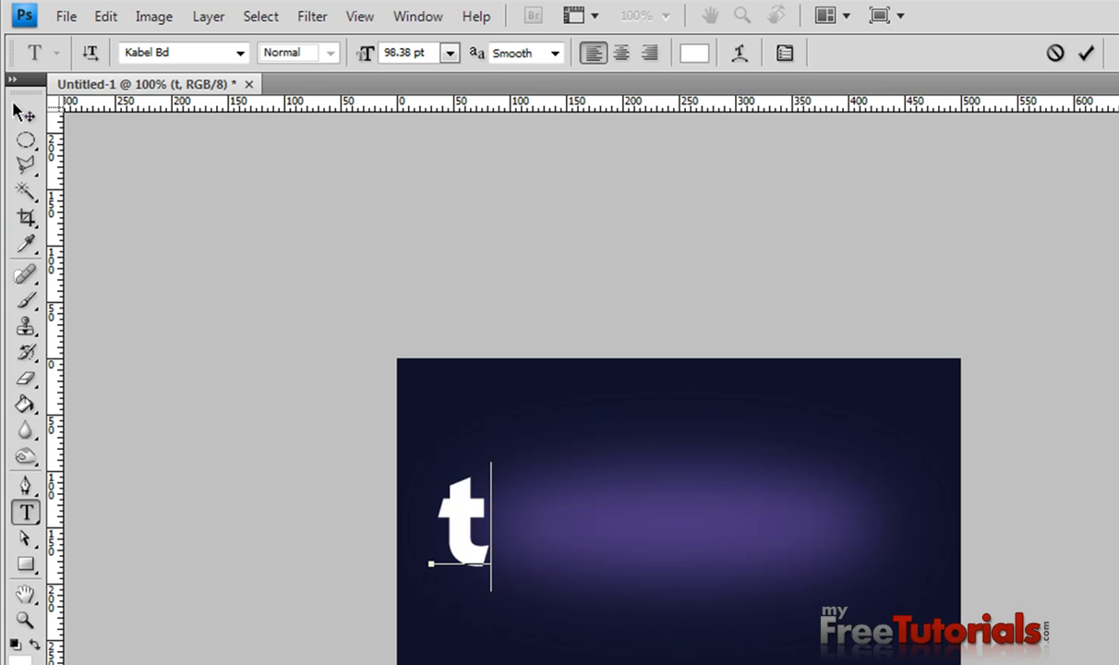
pyautogui.click(26, 113)
# Move the 't' right, scale it to about 133%, and nudge it left and up.
pyautogui.moveTo(482, 506); pyautogui.dragTo(493, 511)
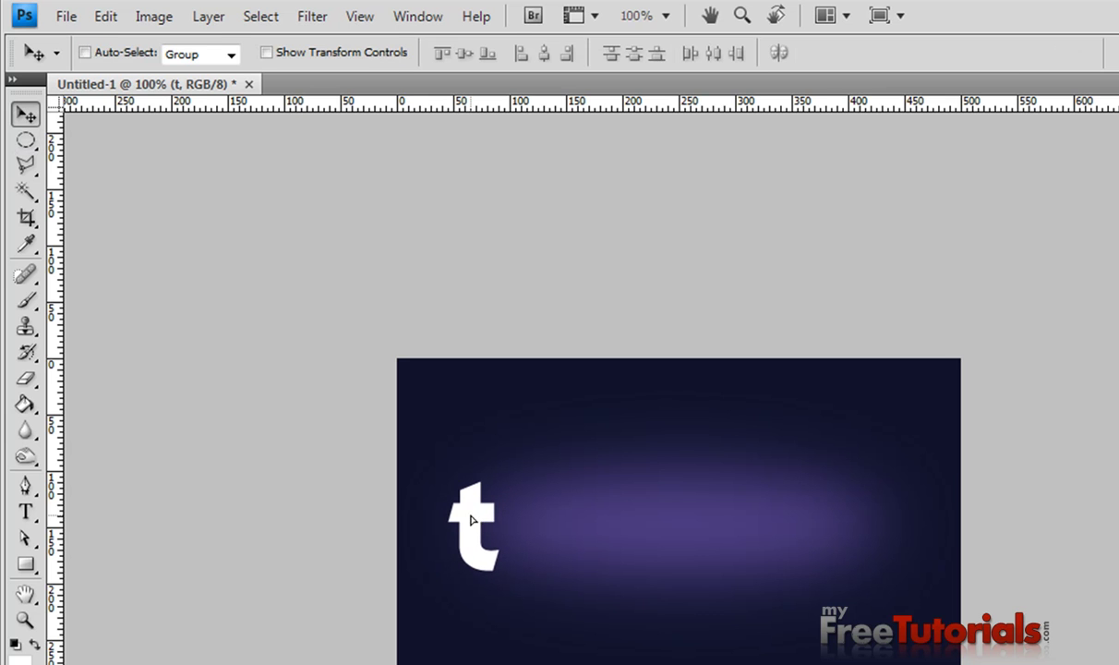
pyautogui.hotkey('ctrl', 't')
pyautogui.moveTo(499, 595); pyautogui.dragTo(514, 615)
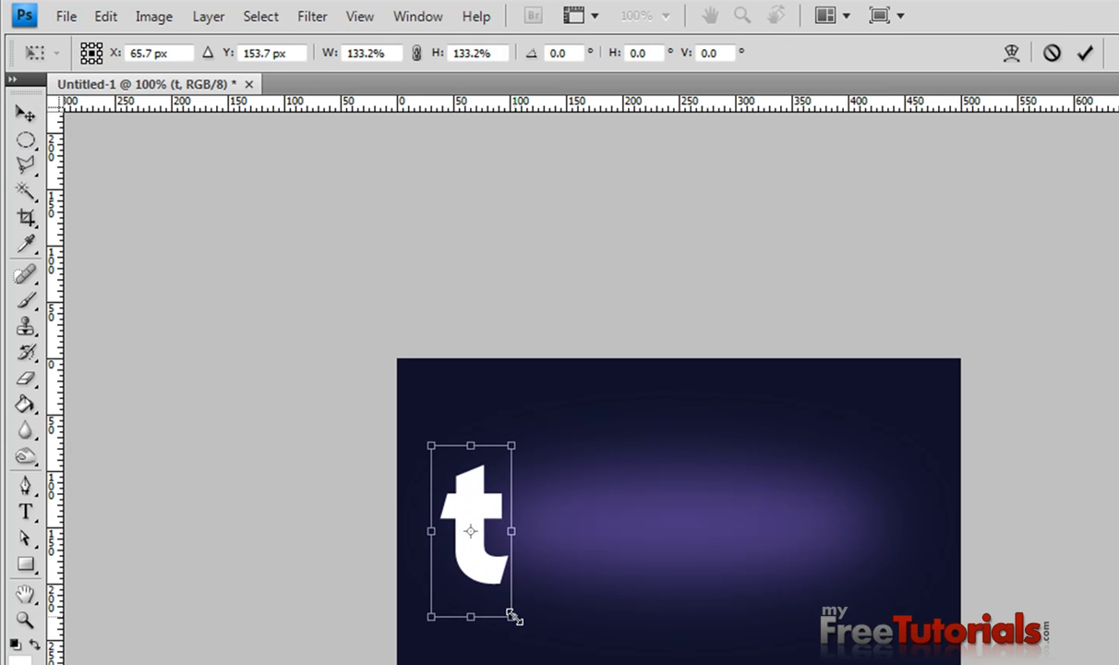
pyautogui.press('Return')
pyautogui.press('Left')
pyautogui.press('Left')
pyautogui.press('Left')
pyautogui.press('Left')
pyautogui.press('Left')
pyautogui.press('Left')
pyautogui.press('Left')
pyautogui.press('Up')
pyautogui.press('Left')
pyautogui.press('Left')
pyautogui.press('Up')
pyautogui.press('Left')
pyautogui.press('Left')
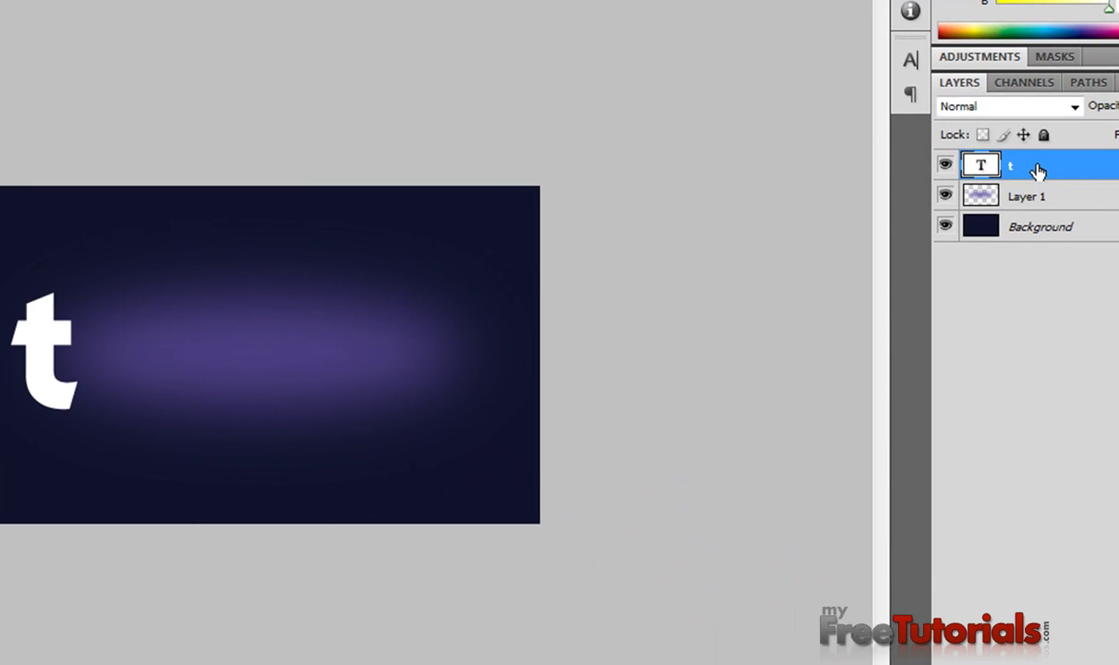
# Give the 't' a 60% drop shadow at 144° without global light, plus an outer glow.
pyautogui.rightClick(1053, 170)
pyautogui.click(942, 170)
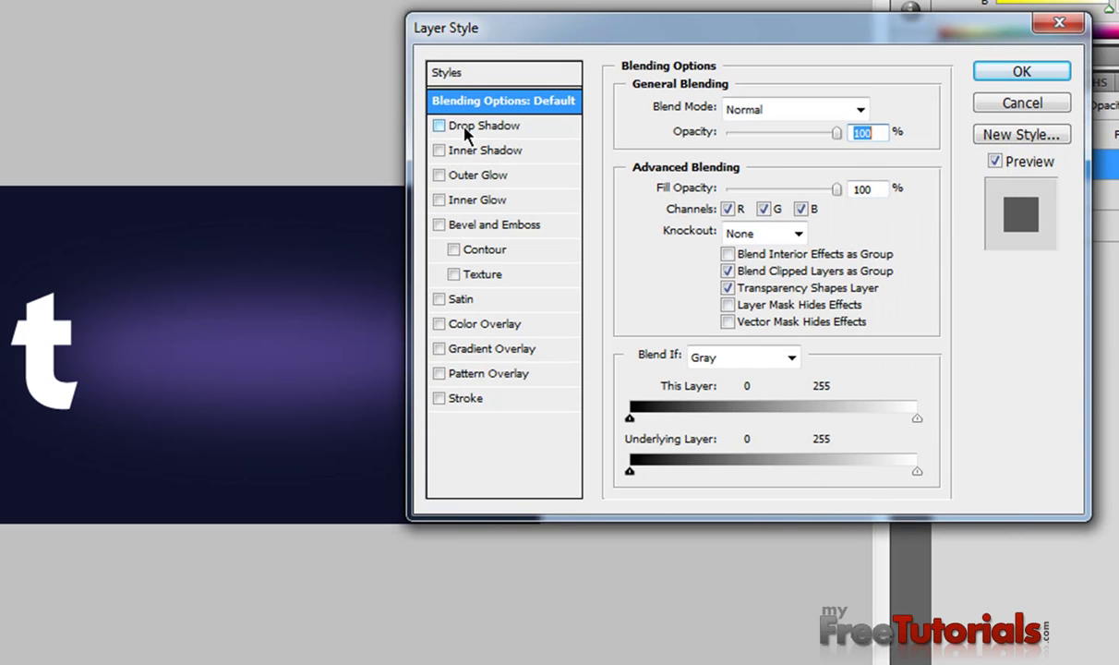
pyautogui.click(465, 128)
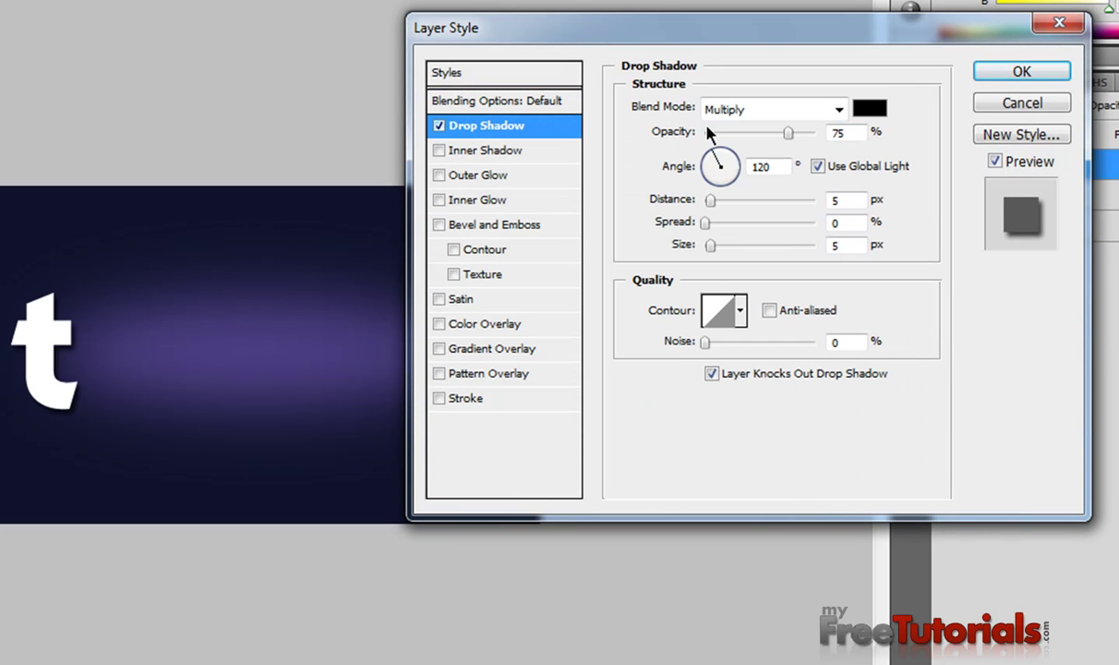
pyautogui.doubleClick(852, 136)
pyautogui.write('60')
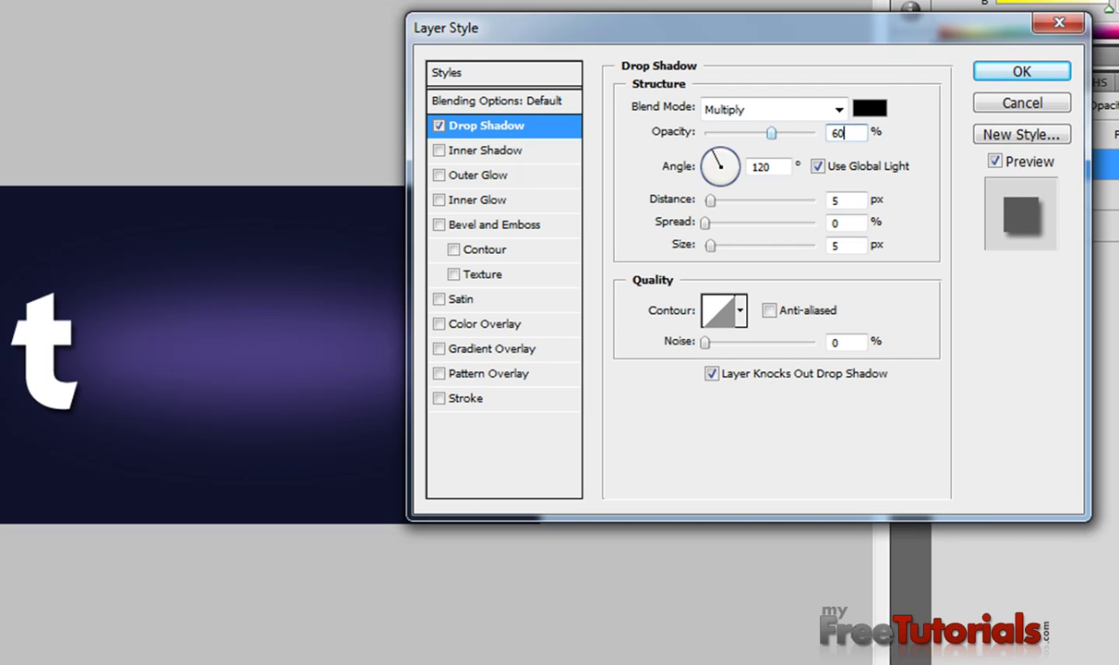
pyautogui.click(818, 167)
pyautogui.doubleClick(783, 167)
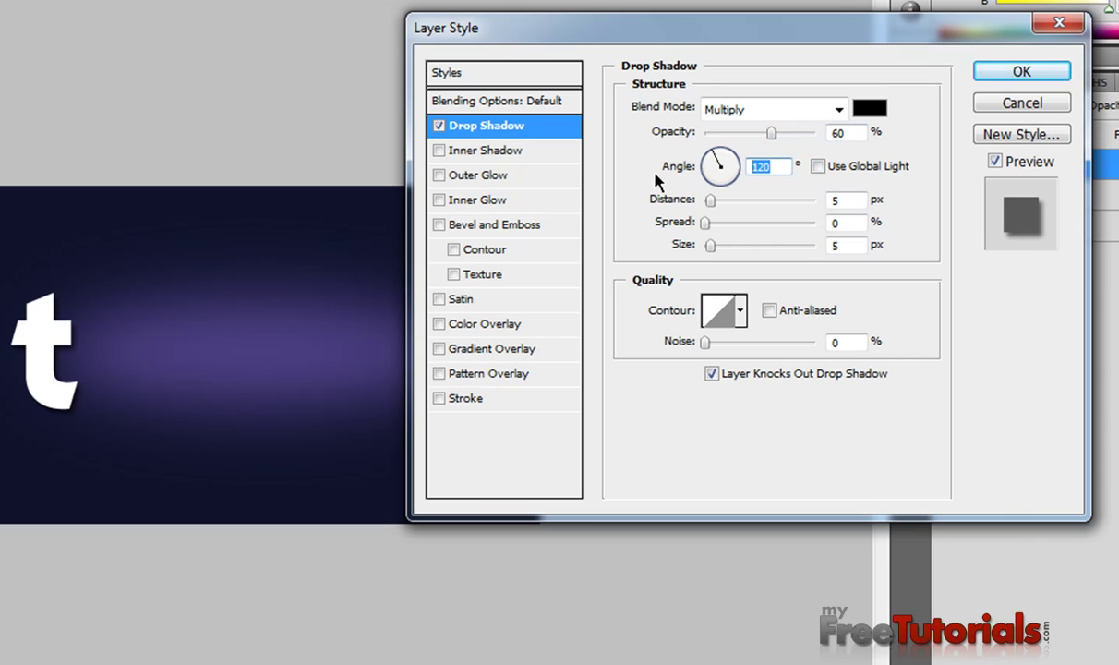
pyautogui.write('144')
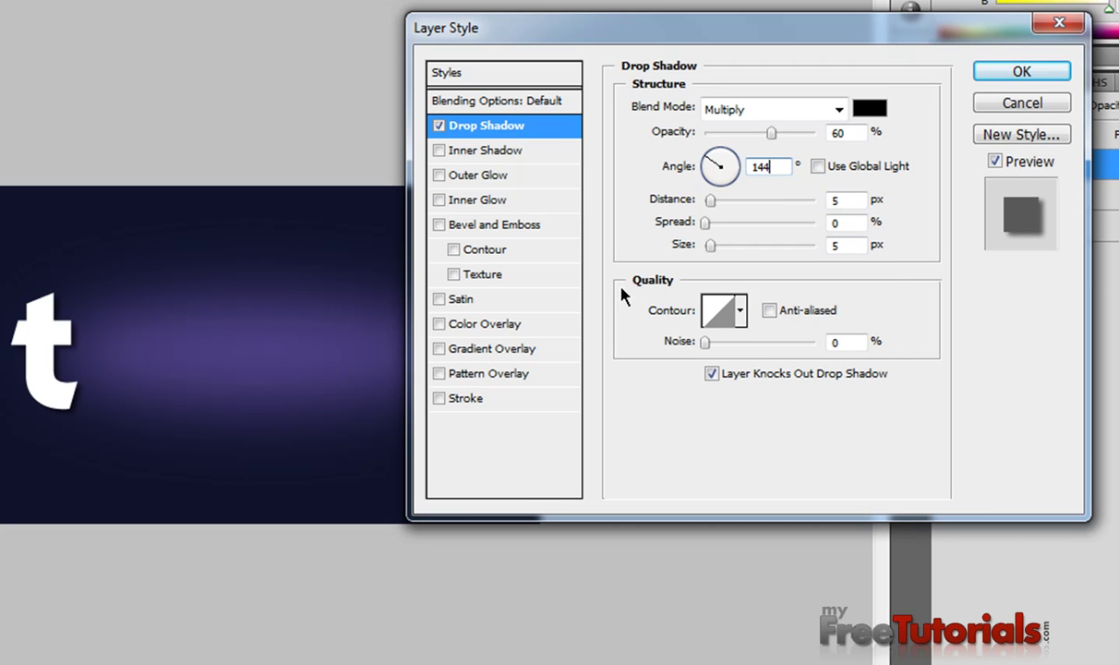
pyautogui.click(498, 177)
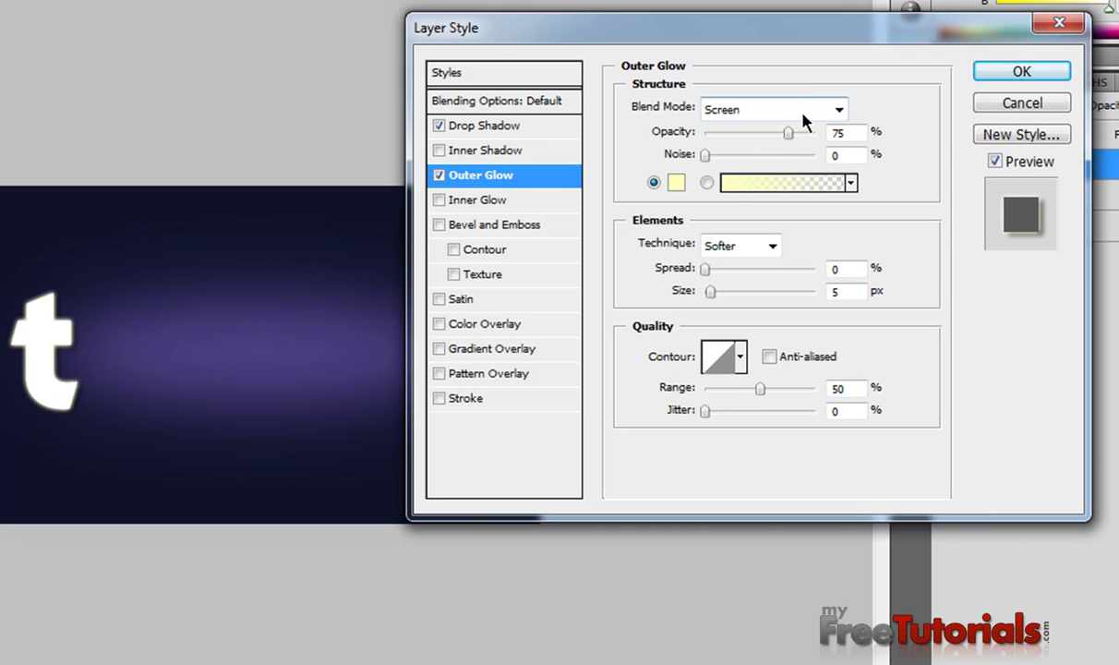
# Change the 't' outer glow to colour #ae93fe, 70% opacity, 3 px size.
pyautogui.doubleClick(840, 132)
pyautogui.write('70')
pyautogui.click(675, 182)
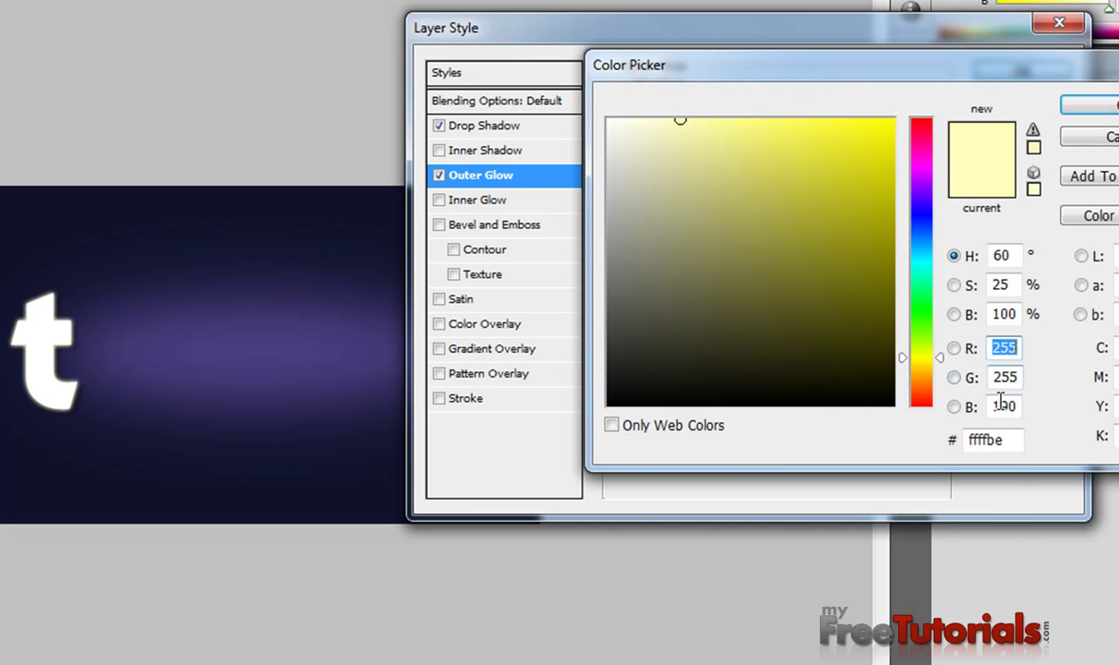
pyautogui.click(993, 440)
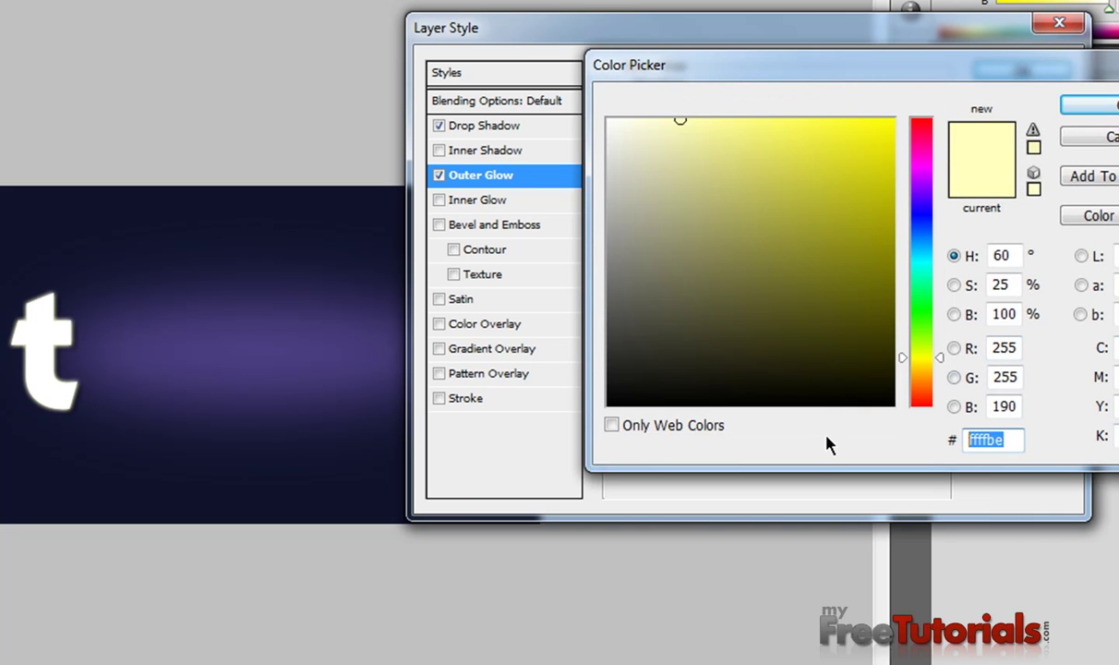
pyautogui.write('ae')
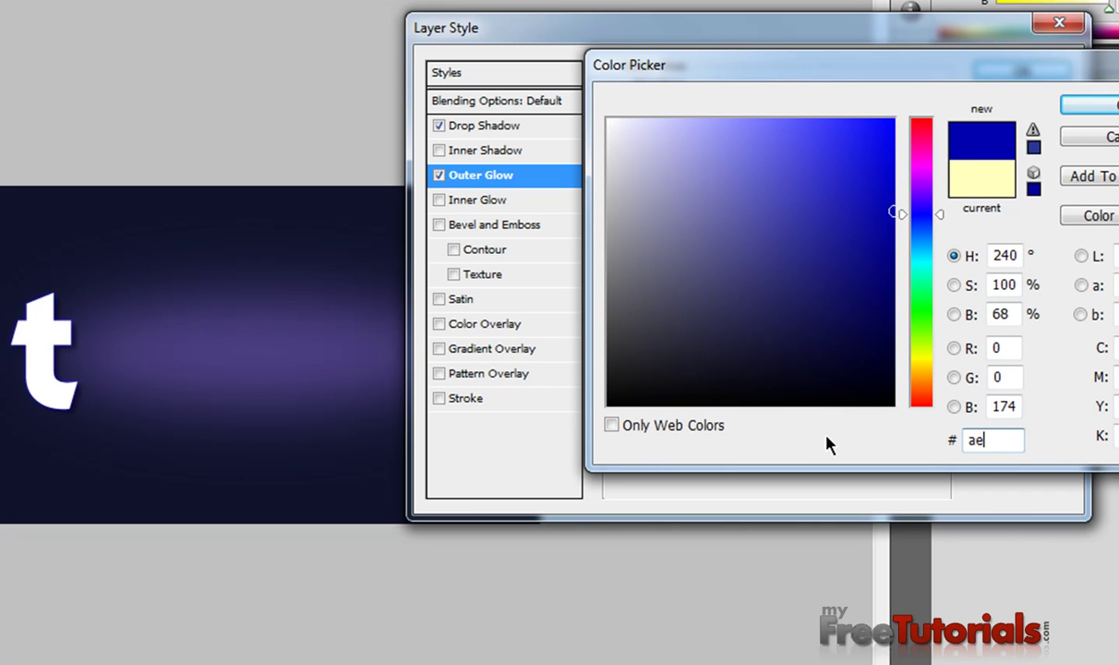
pyautogui.write('93')
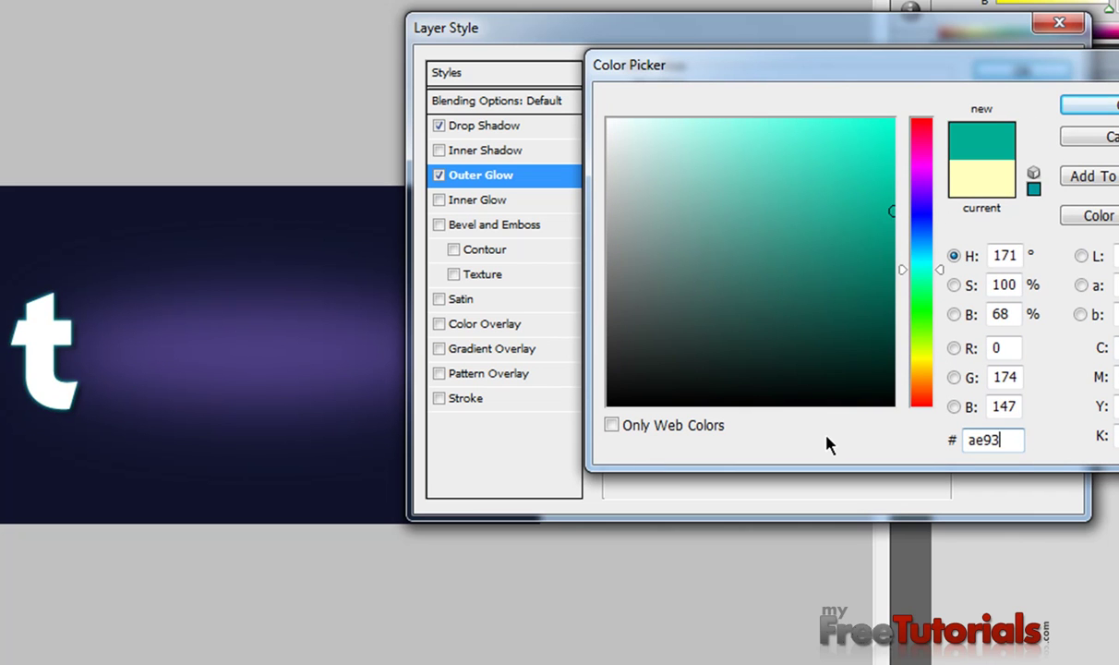
pyautogui.write('f')
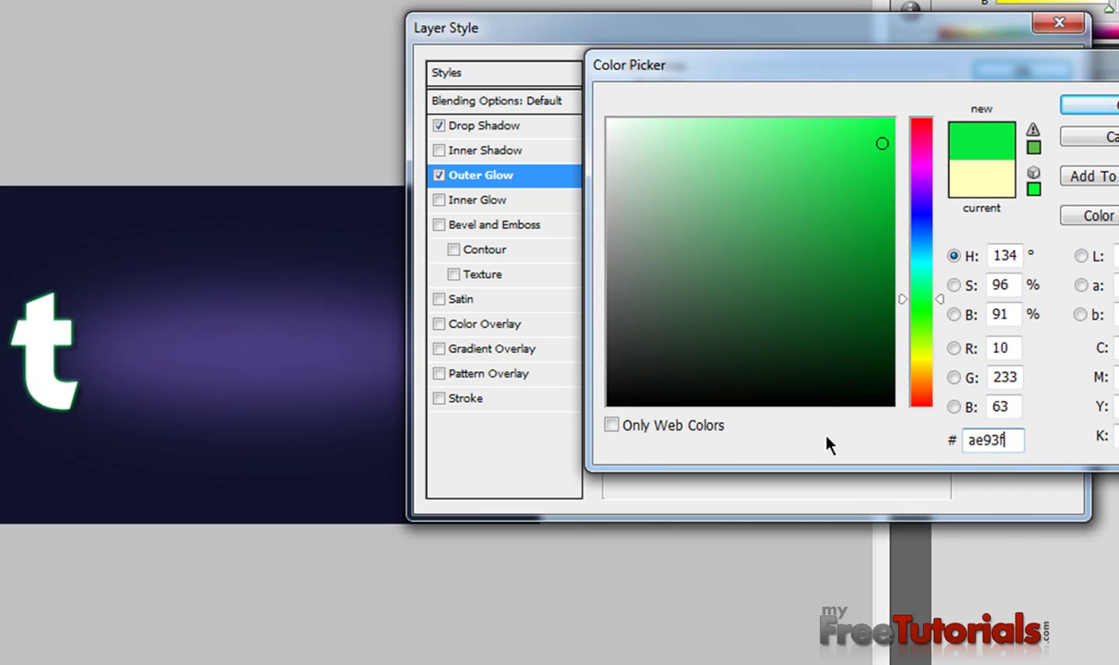
pyautogui.write('e')
pyautogui.press('Return')
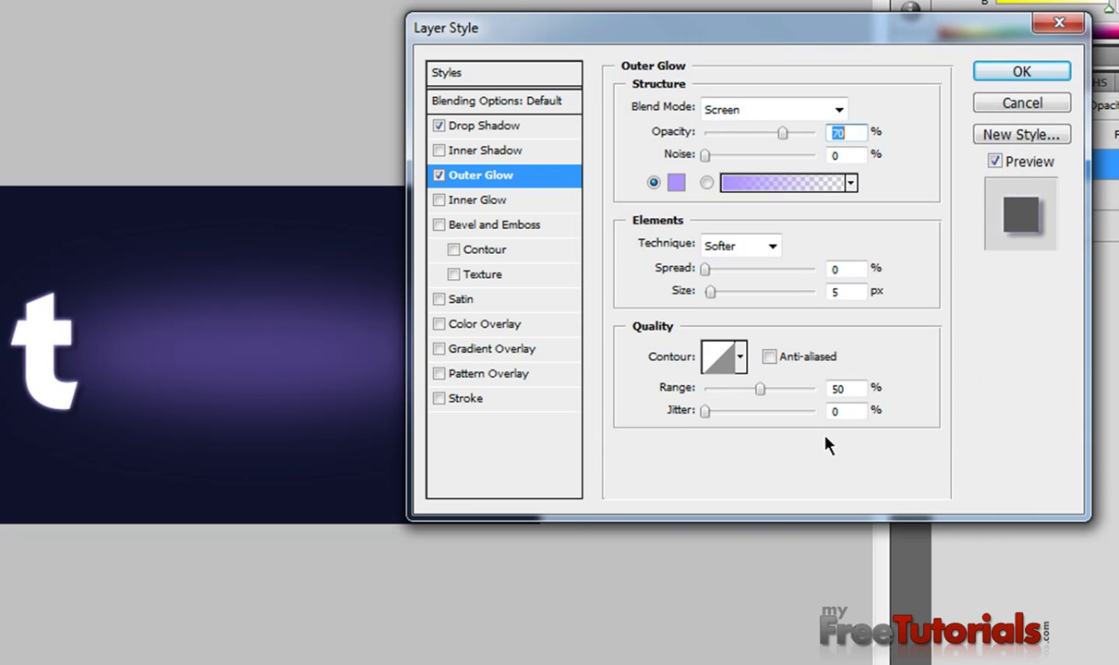
pyautogui.doubleClick(829, 292)
pyautogui.write('3')
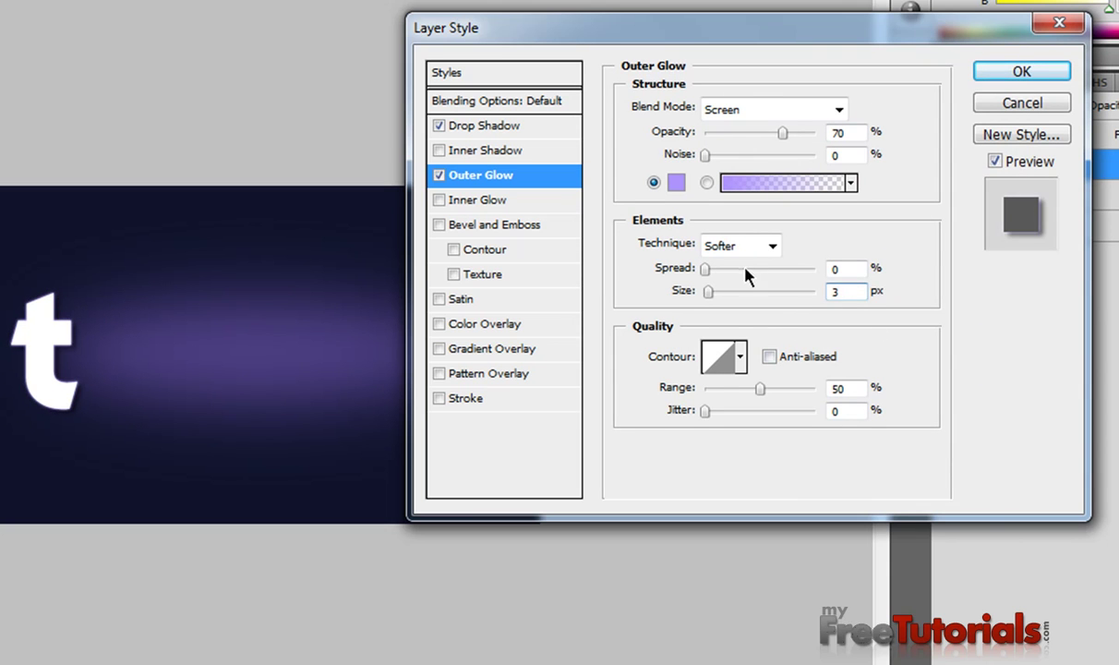
# Give the t a gradient overlay running from purple #8061da to white.
pyautogui.click(497, 355)
pyautogui.click(739, 156)
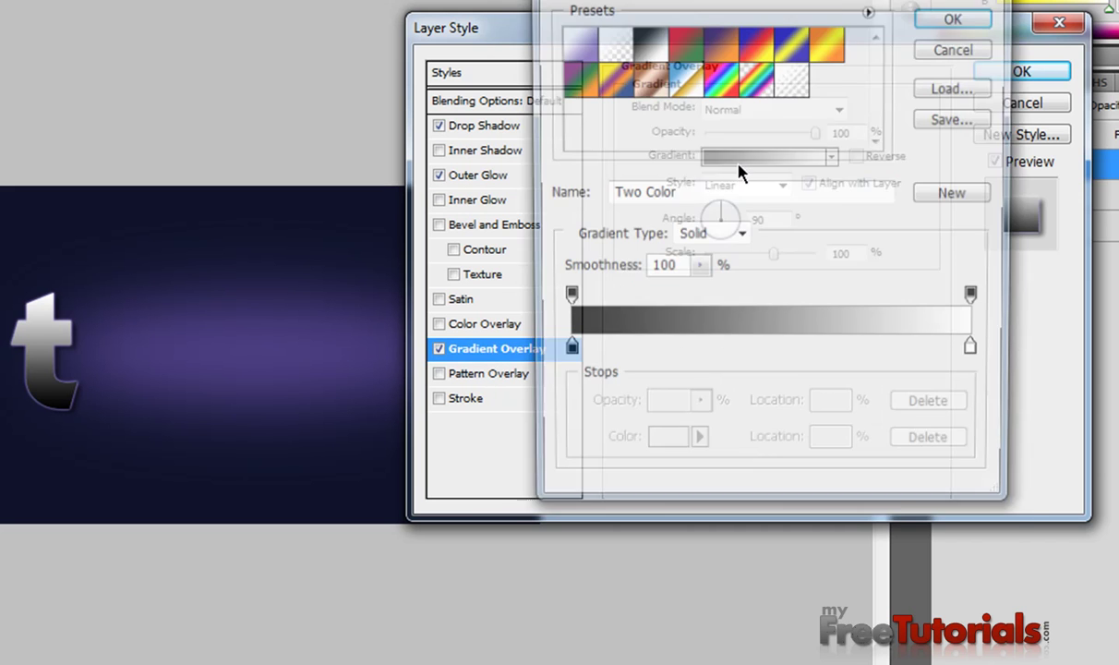
pyautogui.doubleClick(563, 352)
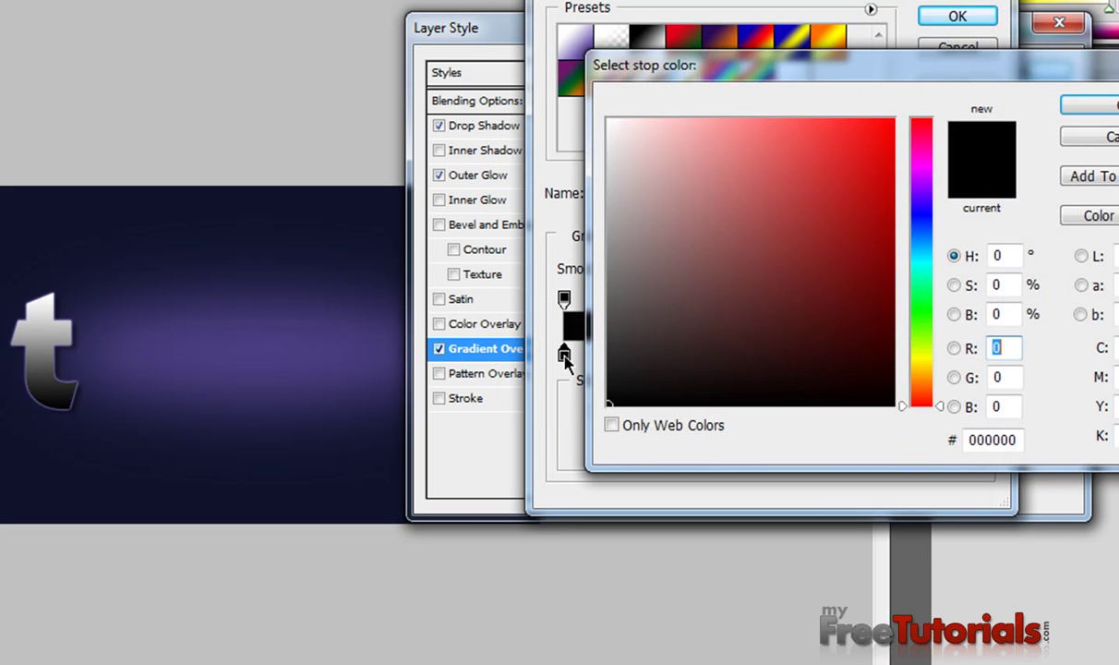
pyautogui.moveTo(1028, 441); pyautogui.dragTo(792, 456)
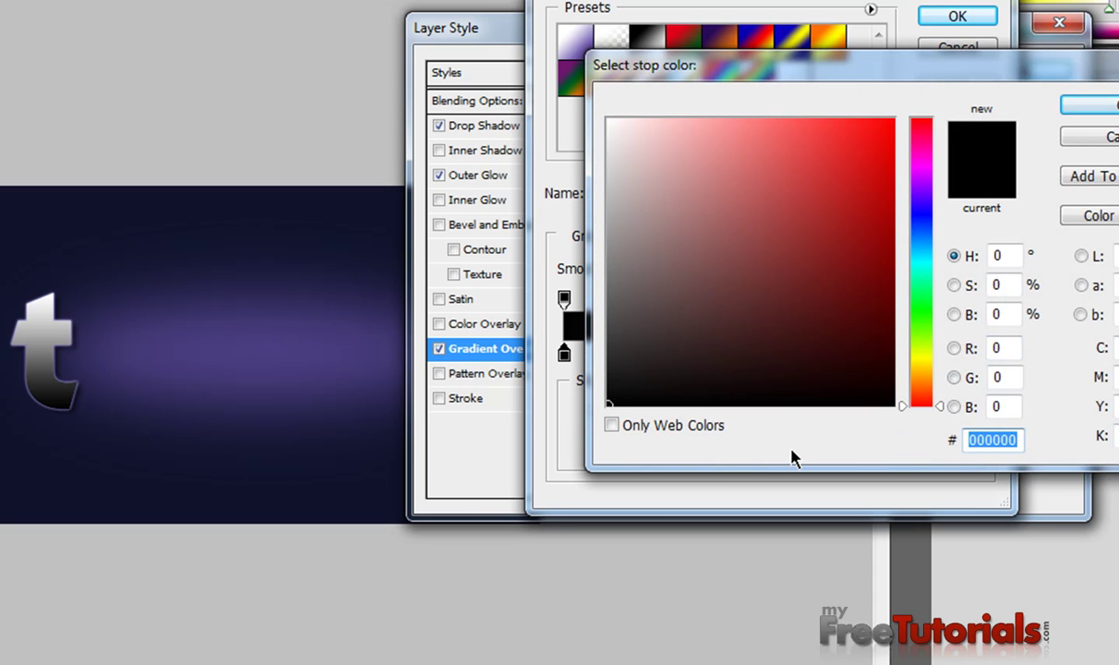
pyautogui.write('806')
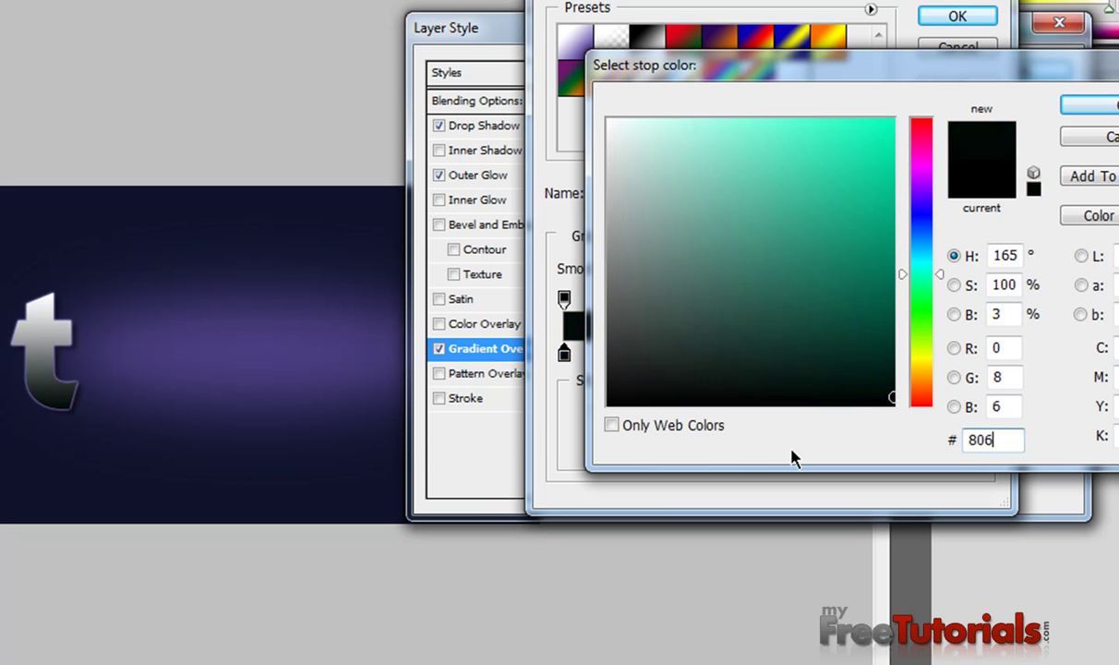
pyautogui.write('1d')
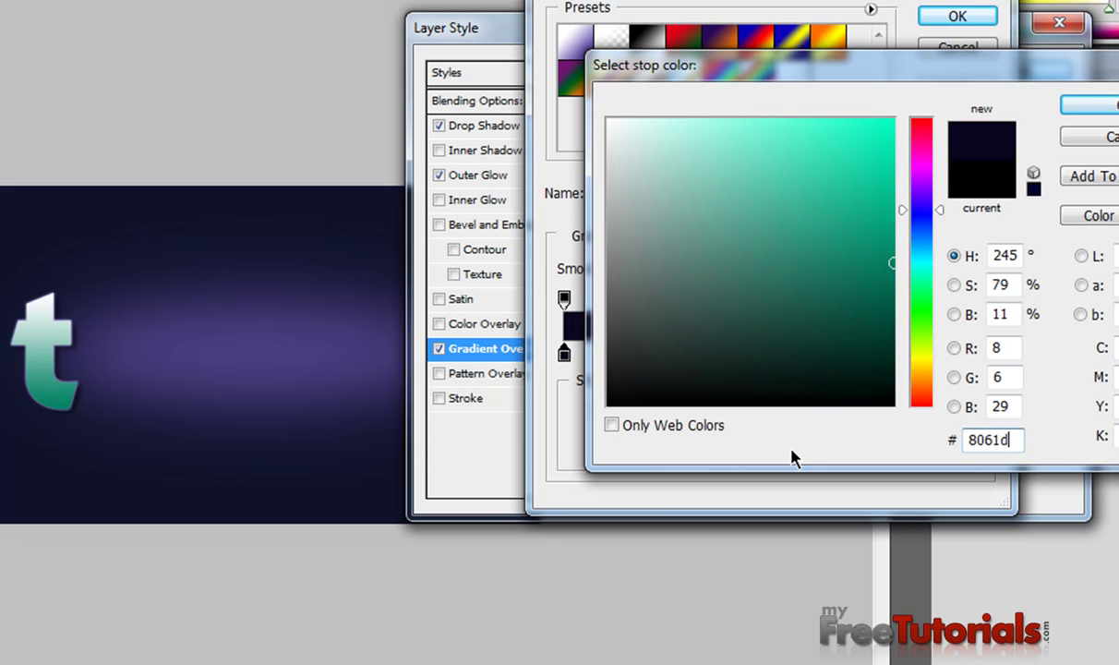
pyautogui.write('a')
pyautogui.press('Return')
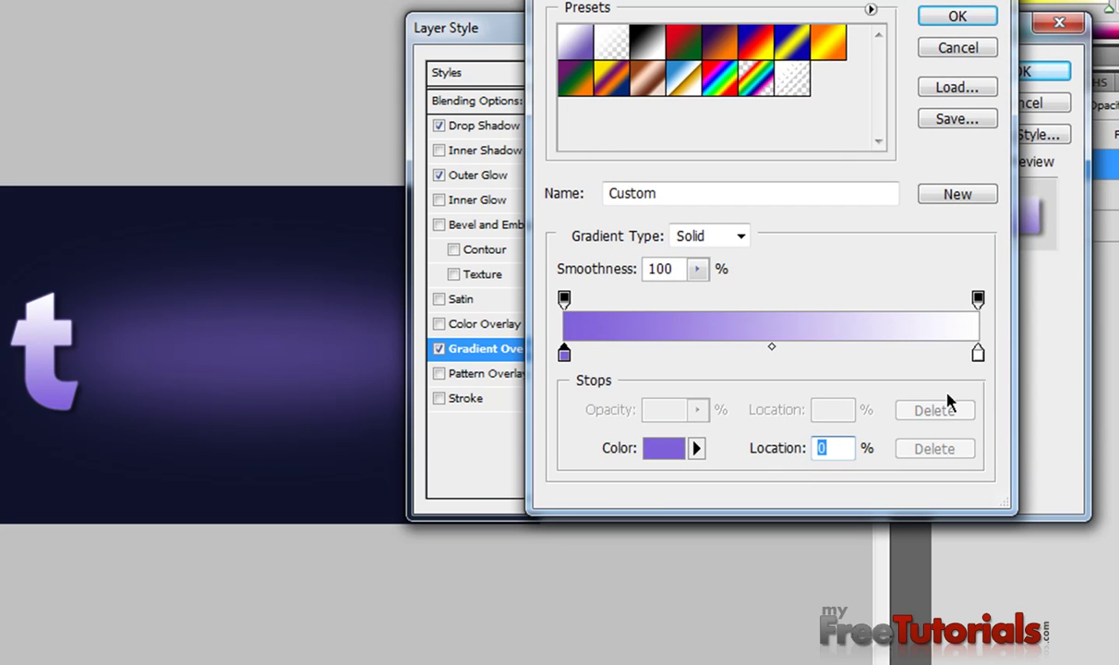
pyautogui.click(941, 16)
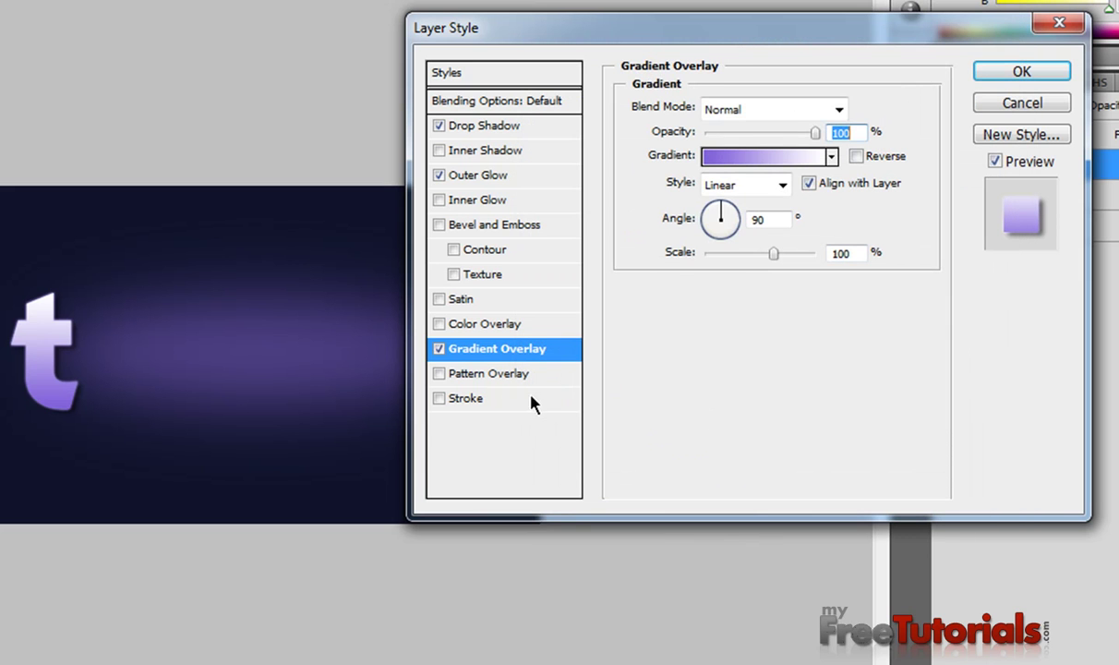
# Add a 1 px white (#ffffff) stroke positioned Inside to the t.
pyautogui.click(480, 398)
pyautogui.doubleClick(844, 105)
pyautogui.write('1')
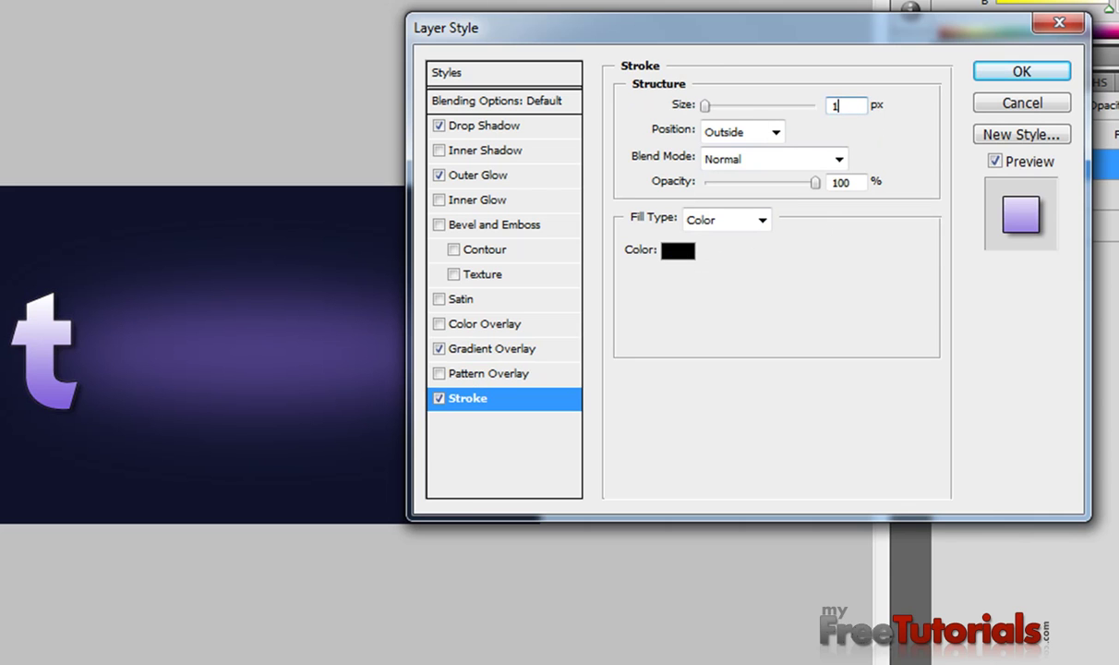
pyautogui.click(738, 132)
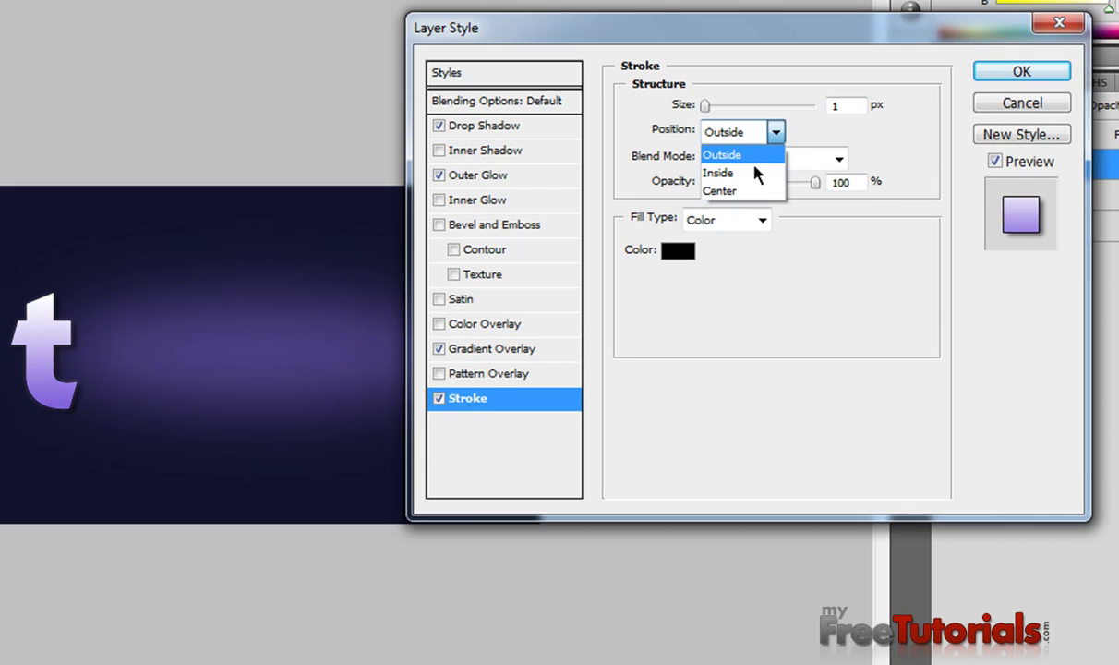
pyautogui.click(725, 169)
pyautogui.click(677, 250)
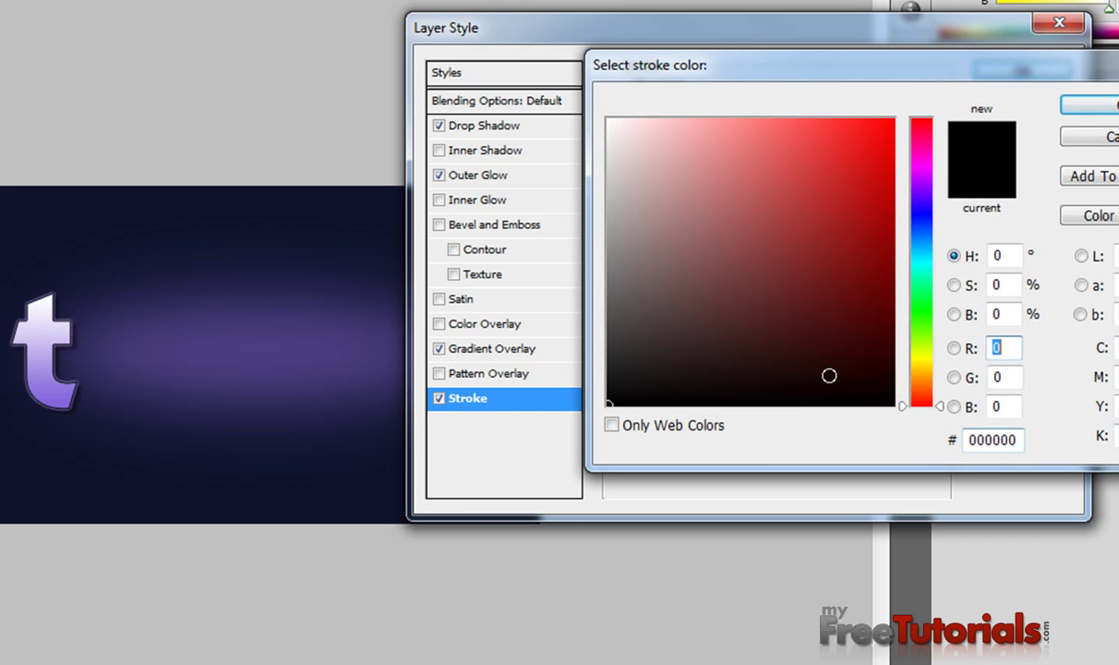
pyautogui.moveTo(632, 142); pyautogui.dragTo(606, 118)
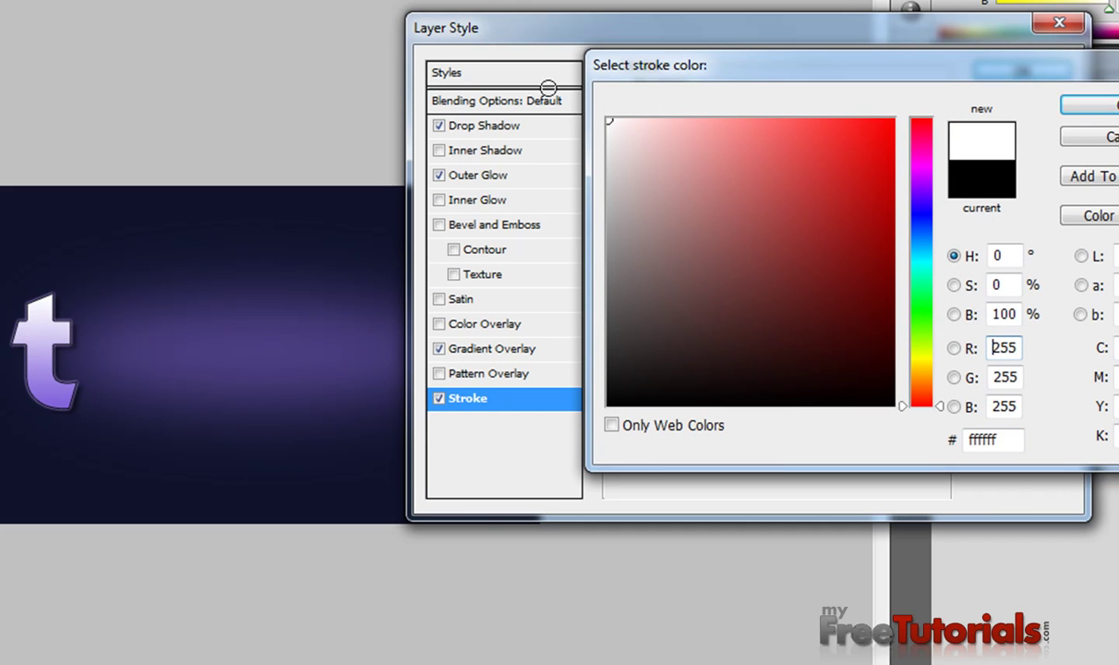
pyautogui.click(1064, 105)
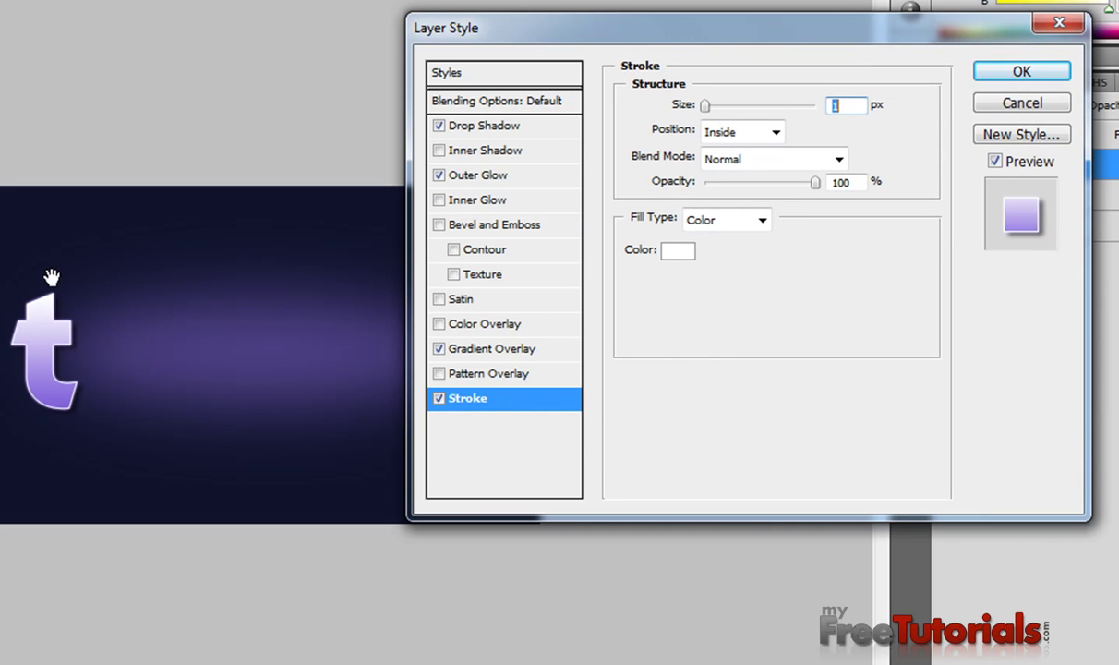
# Apply the t's layer styles, then duplicate the t layer and shift the copy right.
pyautogui.click(990, 74)
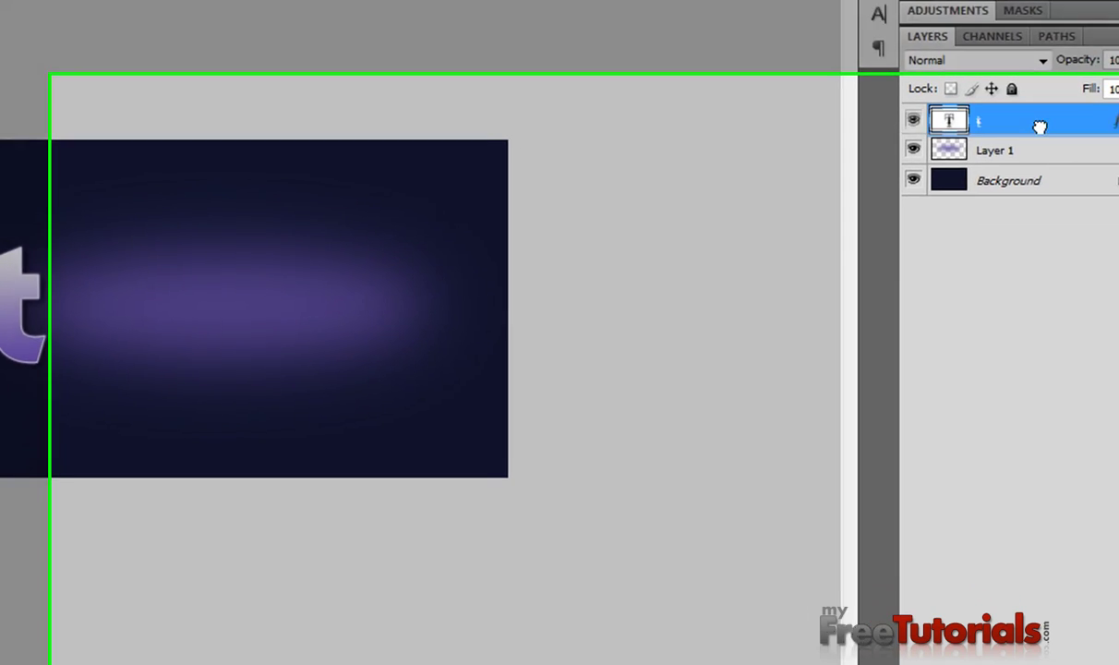
pyautogui.moveTo(1065, 172); pyautogui.dragTo(1048, 654)
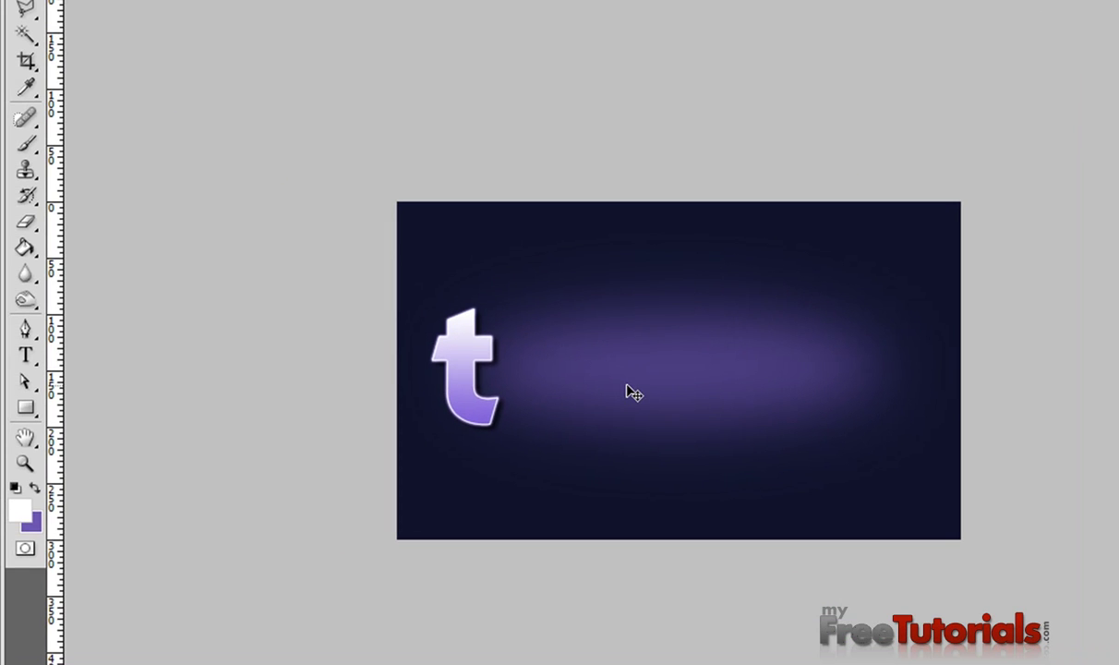
pyautogui.press('Left')
pyautogui.press('Down')
pyautogui.hotkey('shift', 'Right')
pyautogui.hotkey('shift', 'Right')
pyautogui.hotkey('shift', 'Right')
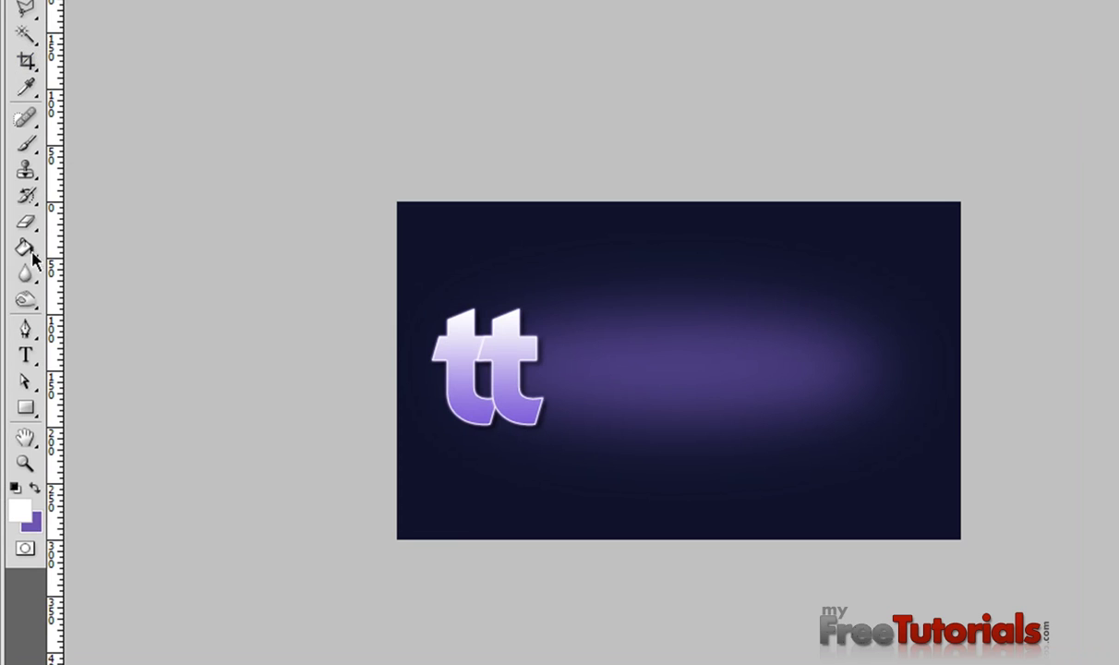
# Retype the duplicated t as 'u'.
pyautogui.click(26, 356)
pyautogui.click(499, 331)
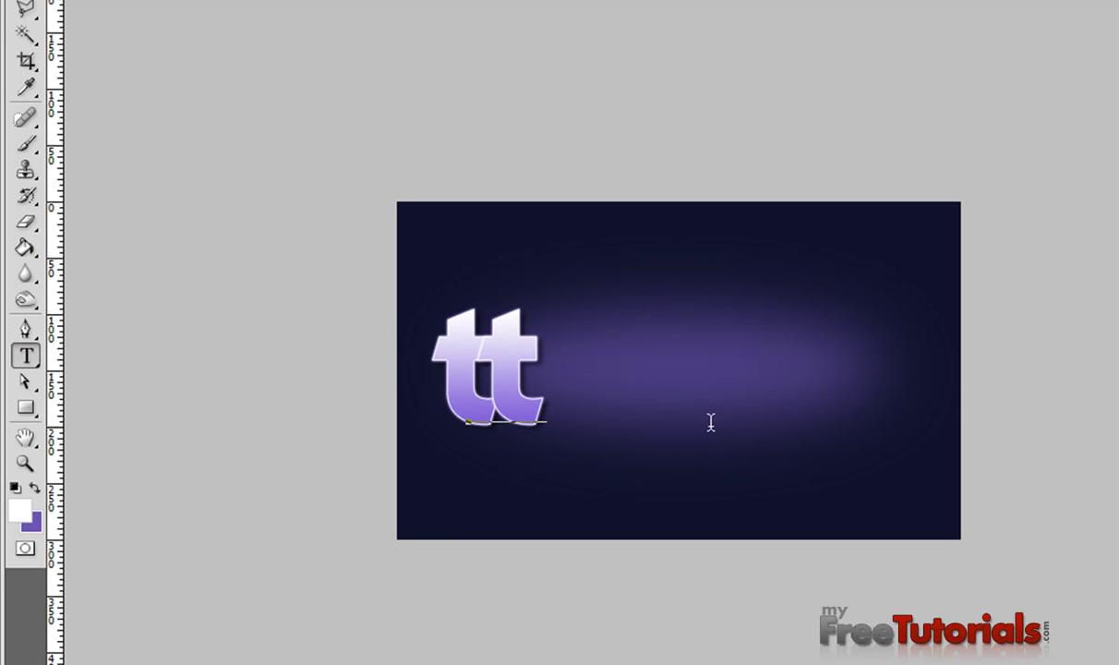
pyautogui.press('BackSpace')
pyautogui.write('u')
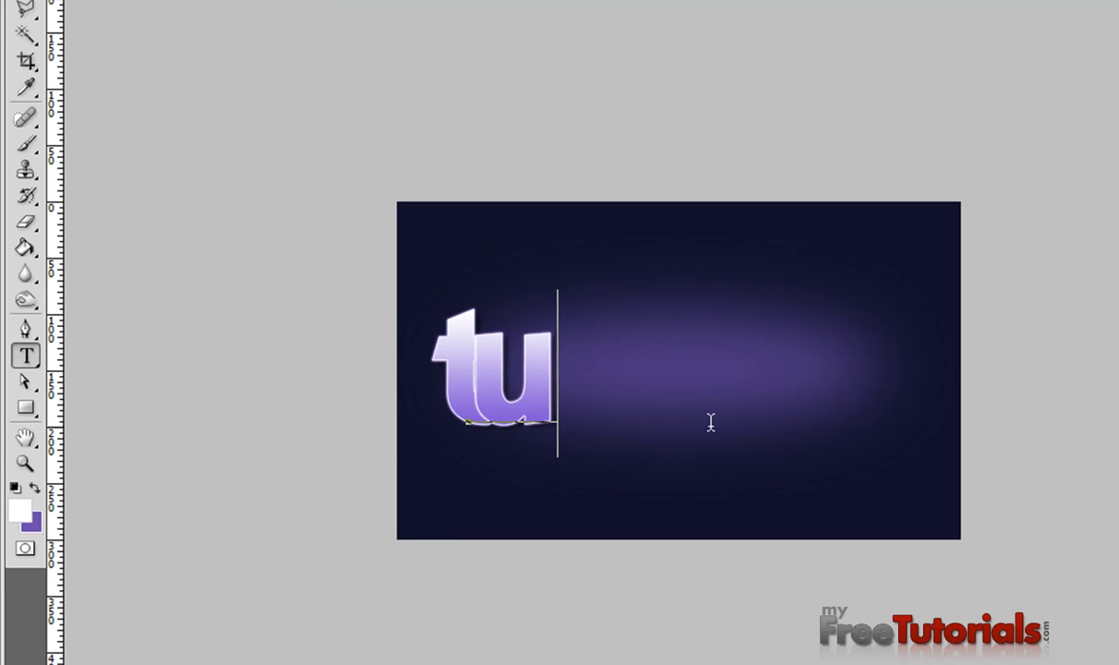
pyautogui.hotkey('ctrl', 'Return')
# Move the u layer beneath the t layer and nudge the u into place.
pyautogui.moveTo(979, 182); pyautogui.dragTo(993, 240)
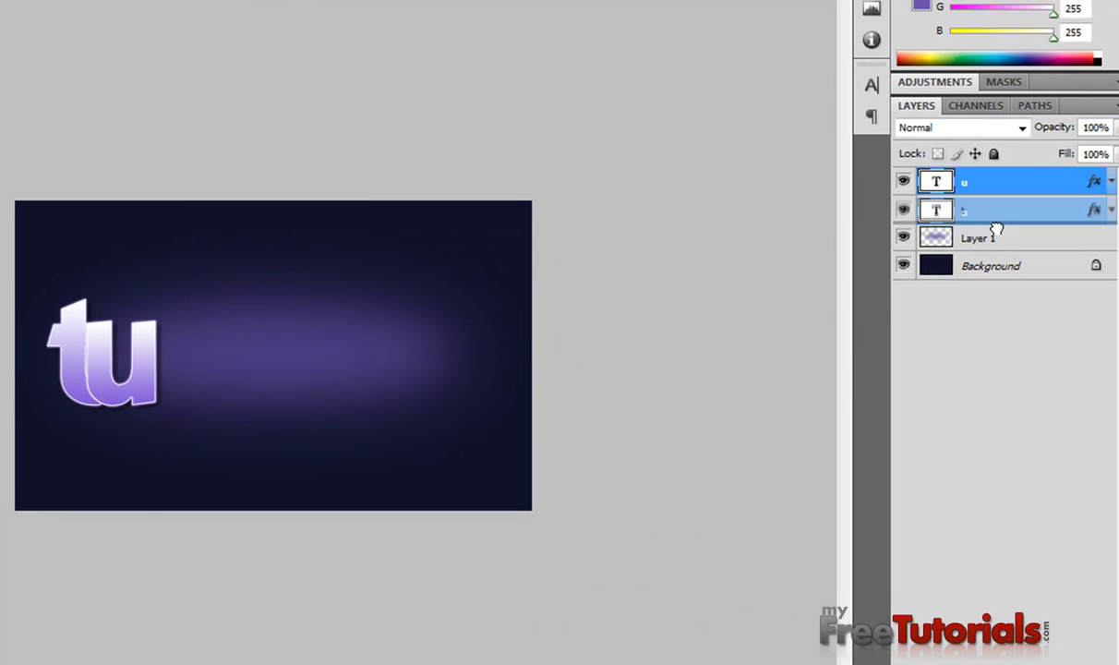
pyautogui.press('Right')
pyautogui.press('Right')
pyautogui.press('Right')
pyautogui.press('Right')
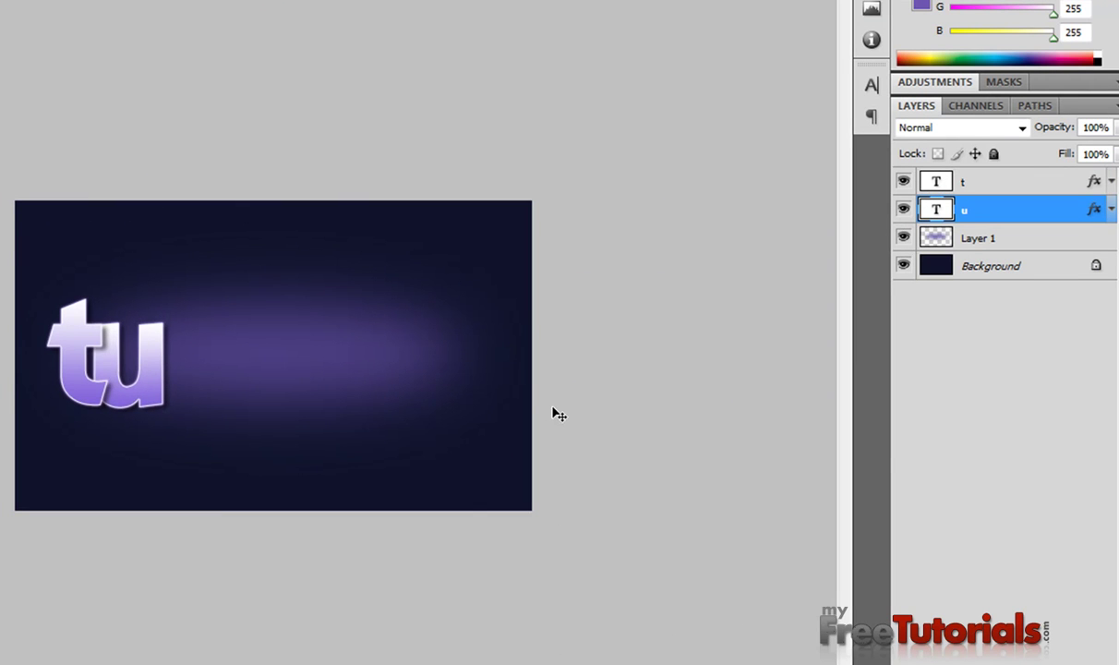
pyautogui.press('Up')
pyautogui.press('Up')
pyautogui.press('Up')
pyautogui.press('Up')
pyautogui.press('Up')
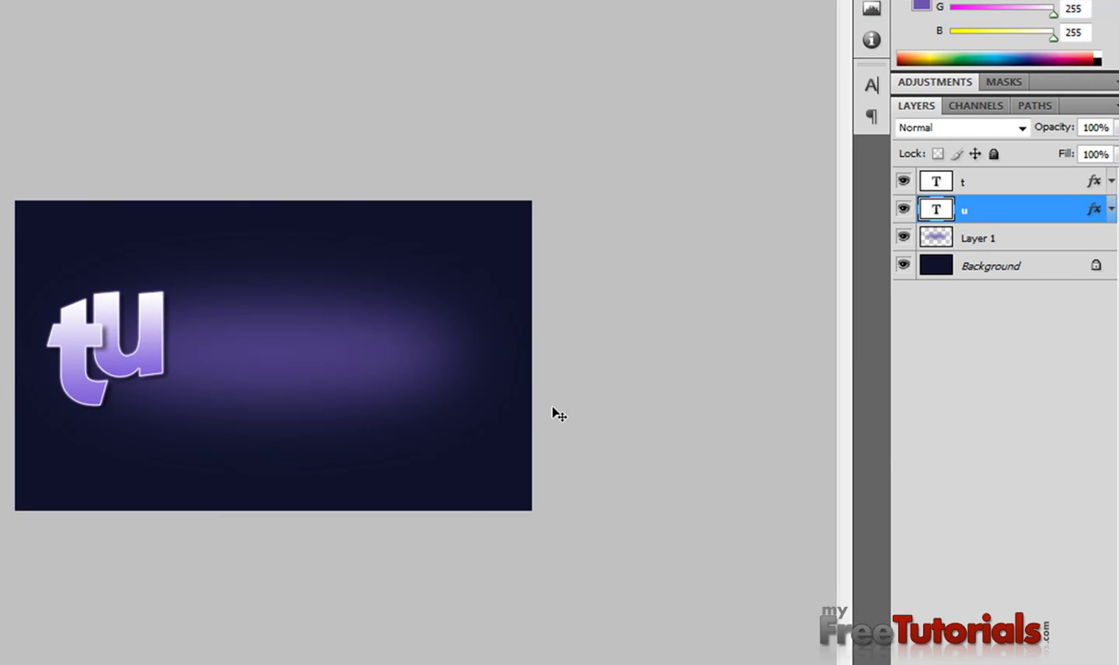
pyautogui.press('Right')
pyautogui.press('Right')
pyautogui.press('Right')
pyautogui.press('Right')
pyautogui.press('Down')
pyautogui.press('Down')
pyautogui.press('Down')
pyautogui.press('Down')
pyautogui.press('Left')
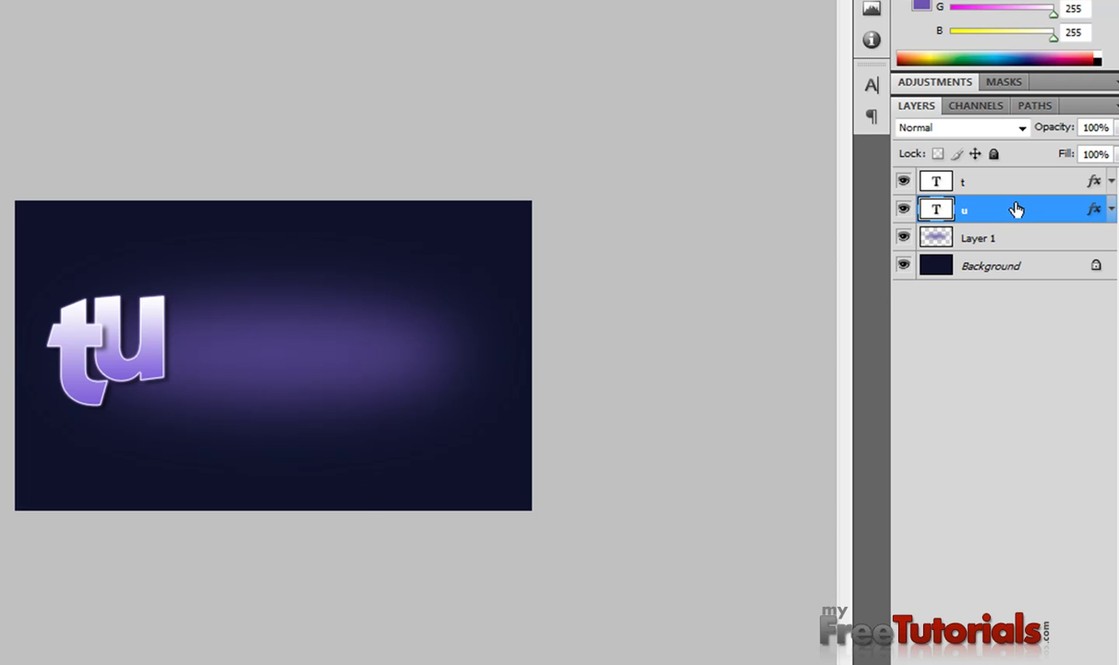
# Duplicate the u layer beneath itself, slide the copy right, and retype it as 't'.
pyautogui.hotkey('ctrl', 'j')
pyautogui.moveTo(1018, 217); pyautogui.dragTo(1021, 257)
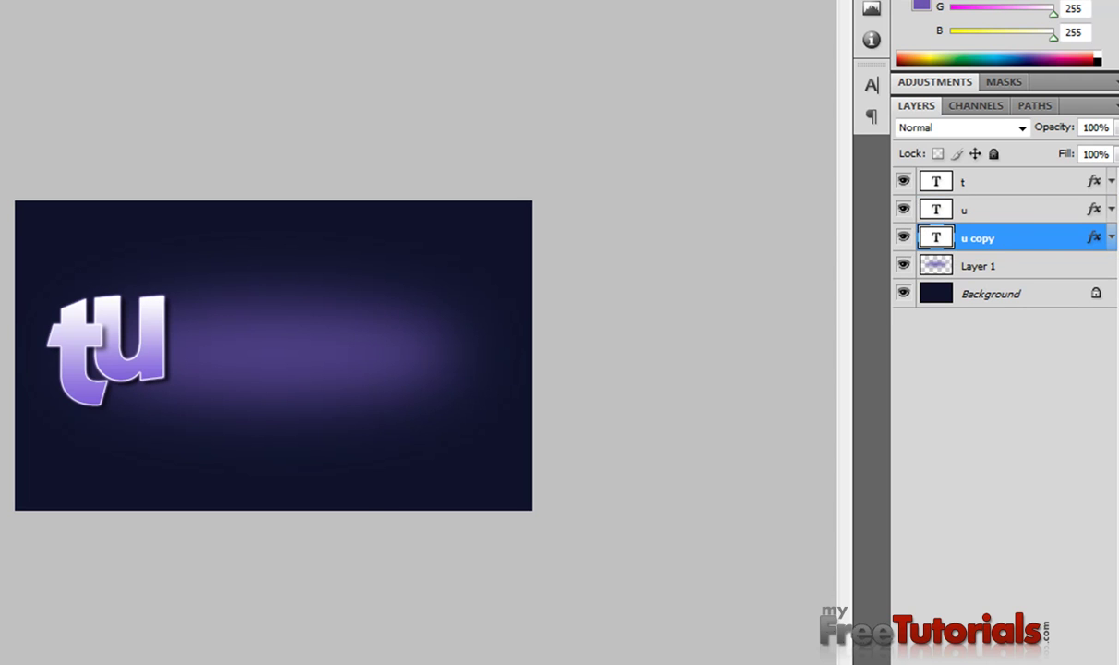
pyautogui.moveTo(148, 369); pyautogui.dragTo(216, 380)
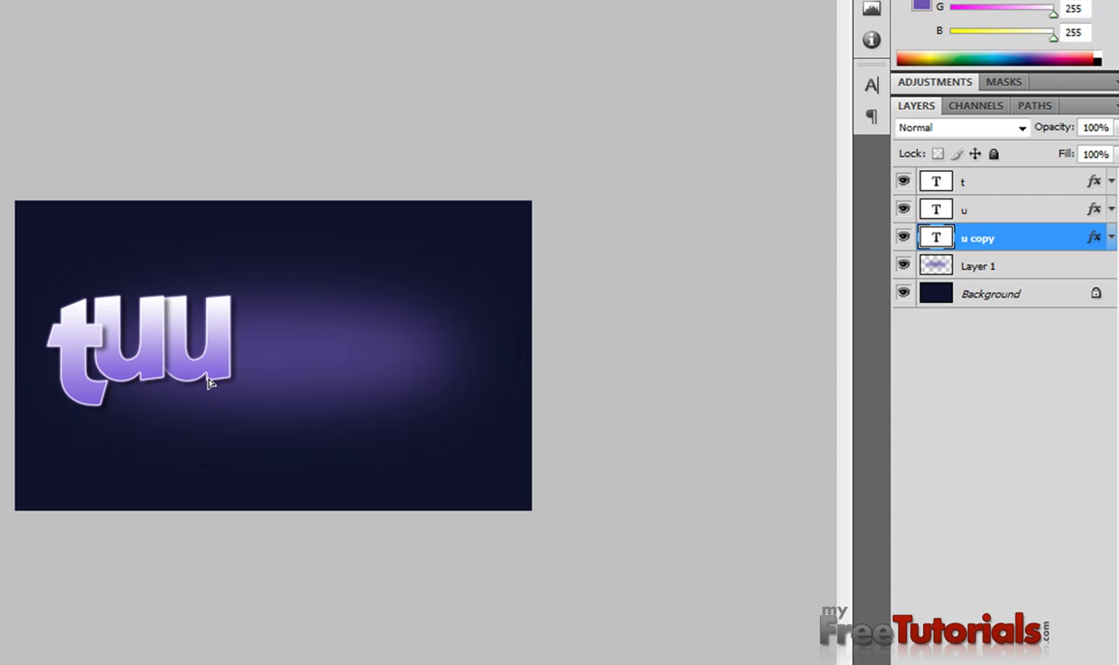
pyautogui.click(205, 328)
pyautogui.press('BackSpace')
pyautogui.write('t')
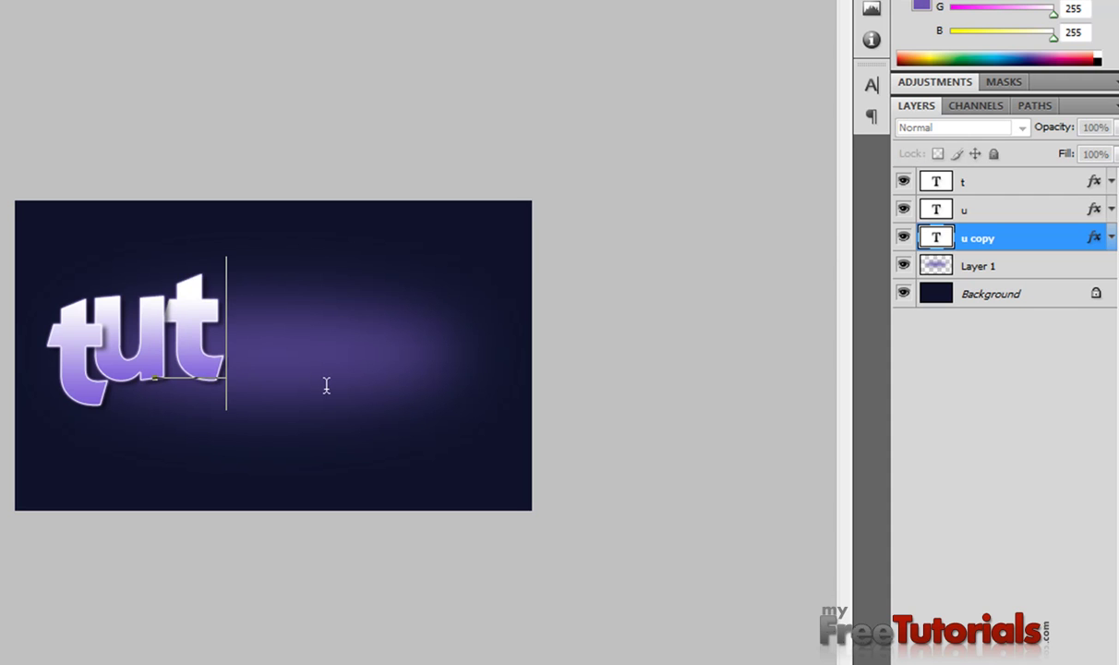
pyautogui.hotkey('ctrl', 'Return')
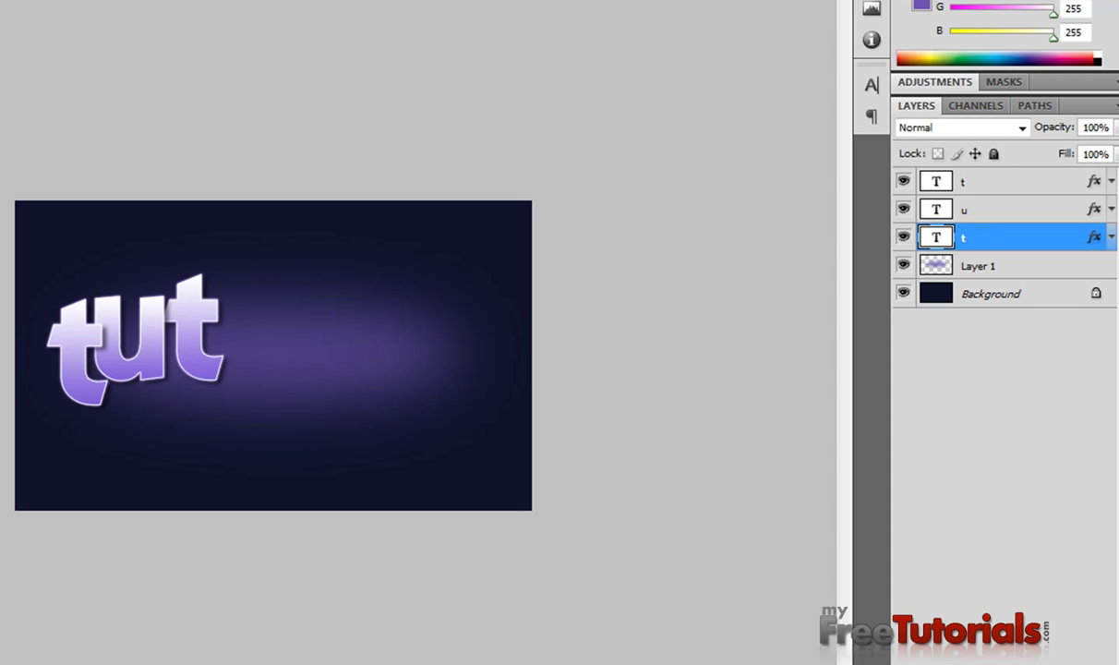
# Move the new t down and left toward the u, then duplicate its layer.
pyautogui.moveTo(212, 375)
pyautogui.mouseDown()
pyautogui.moveTo(189, 400)
pyautogui.moveTo(207, 397)
pyautogui.mouseUp()
pyautogui.press('Left')
pyautogui.press('Left')
pyautogui.press('Left')
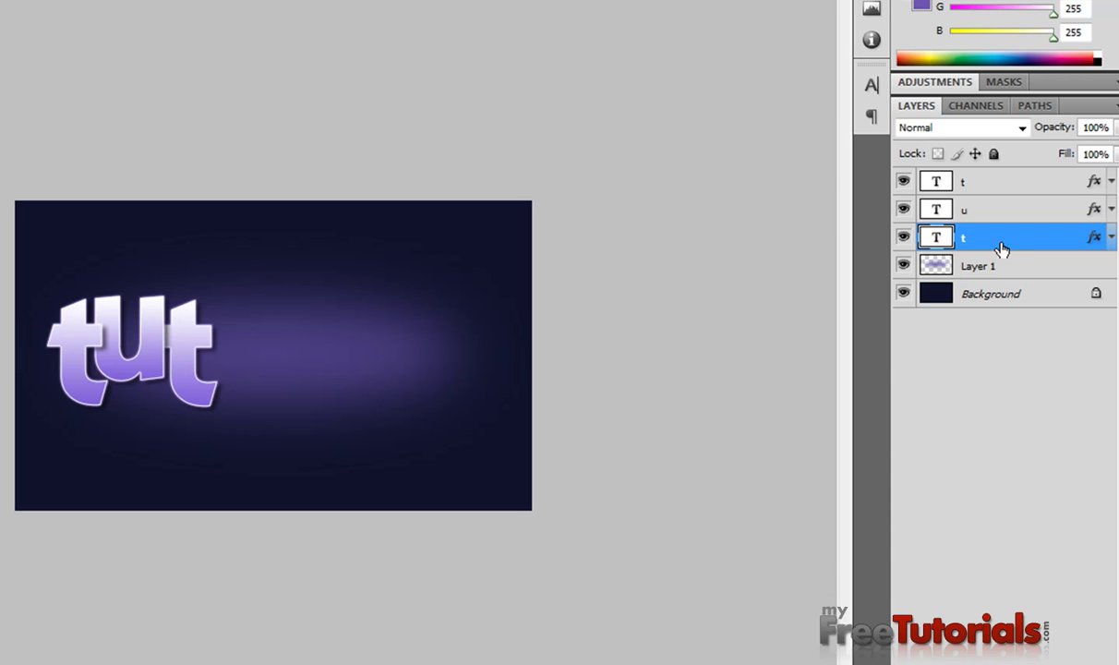
pyautogui.moveTo(1019, 242)
pyautogui.mouseDown()
pyautogui.moveTo(1076, 561)
pyautogui.moveTo(1031, 620)
pyautogui.mouseUp()
# Duplicate the third t layer, place the copy beneath it, and slide it right.
pyautogui.hotkey('ctrl', 'j')
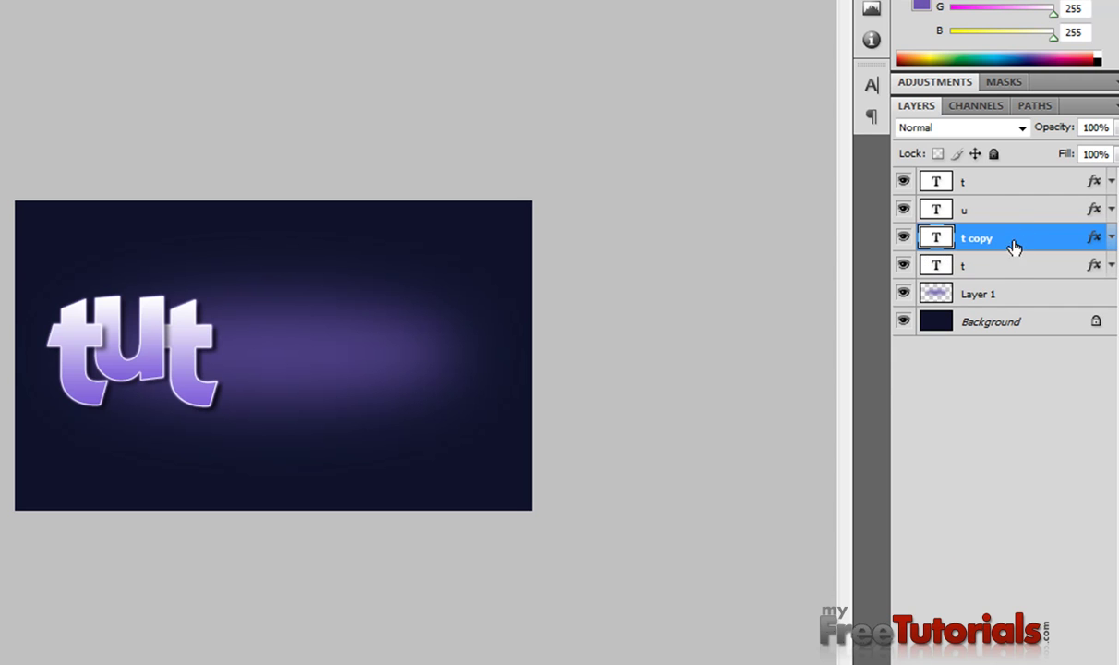
pyautogui.moveTo(1012, 246); pyautogui.dragTo(1012, 286)
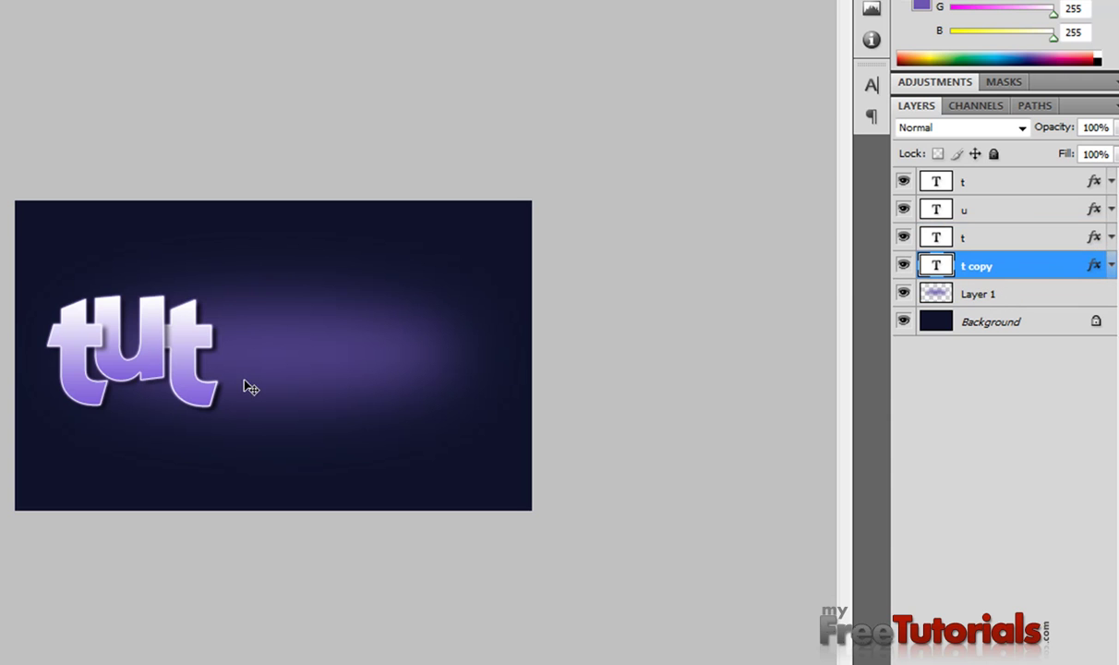
pyautogui.hotkey('shift', 'Right')
pyautogui.hotkey('shift', 'Right')
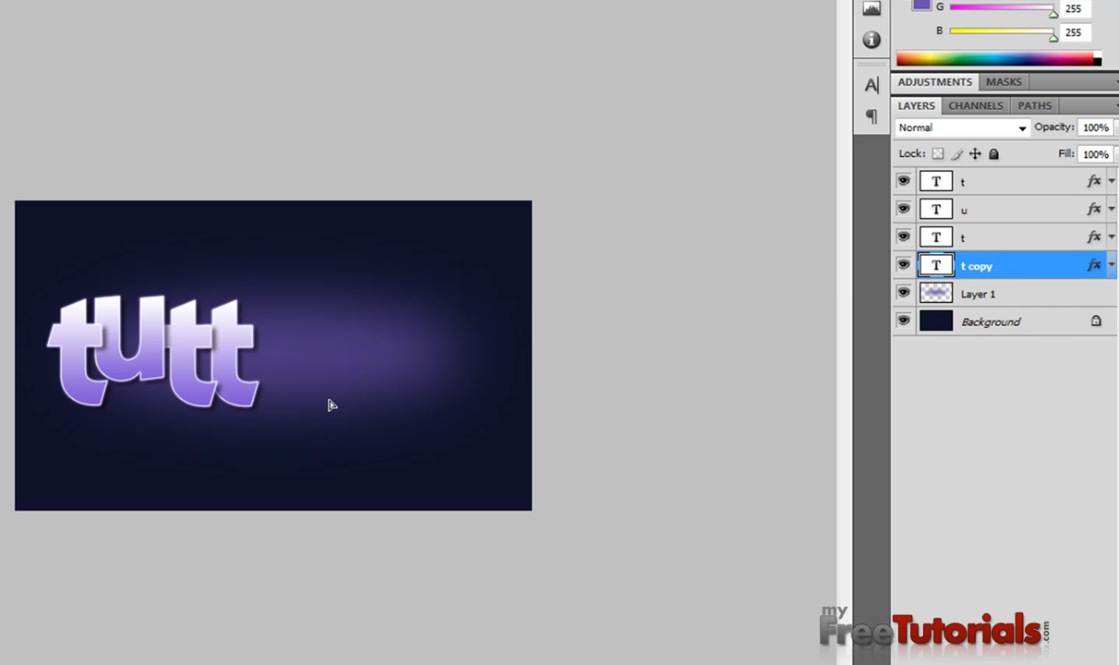
# Retype the copy as 'o' and nudge it left and upward.
pyautogui.click(211, 328)
pyautogui.press('BackSpace')
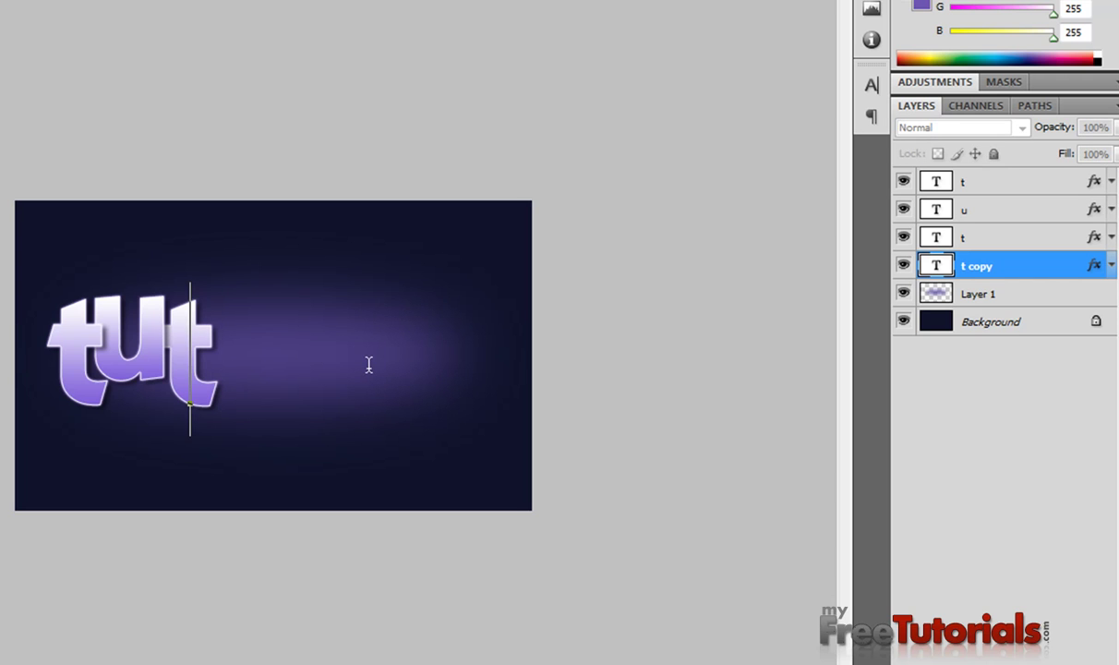
pyautogui.write('o')
pyautogui.hotkey('ctrl', 'Return')
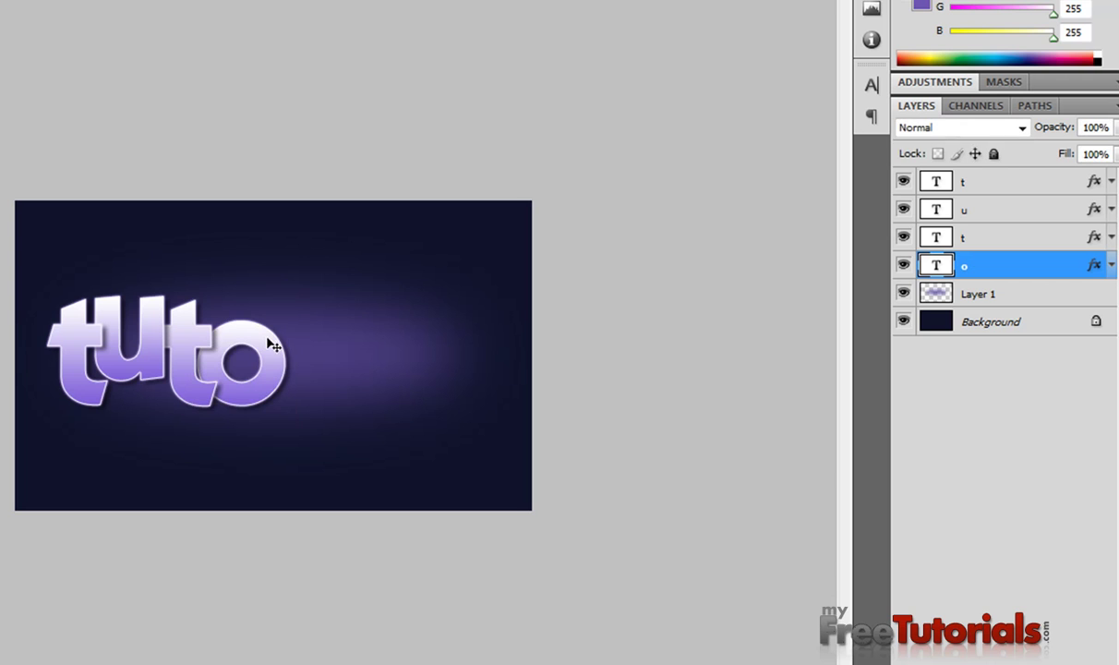
pyautogui.press('Left')
pyautogui.press('Left')
pyautogui.press('Left')
pyautogui.press('Left')
pyautogui.press('Left')
pyautogui.press('Up')
pyautogui.press('Up')
pyautogui.press('Up')
pyautogui.press('Up')
pyautogui.press('Up')
pyautogui.press('Up')
pyautogui.press('Up')
pyautogui.press('Up')
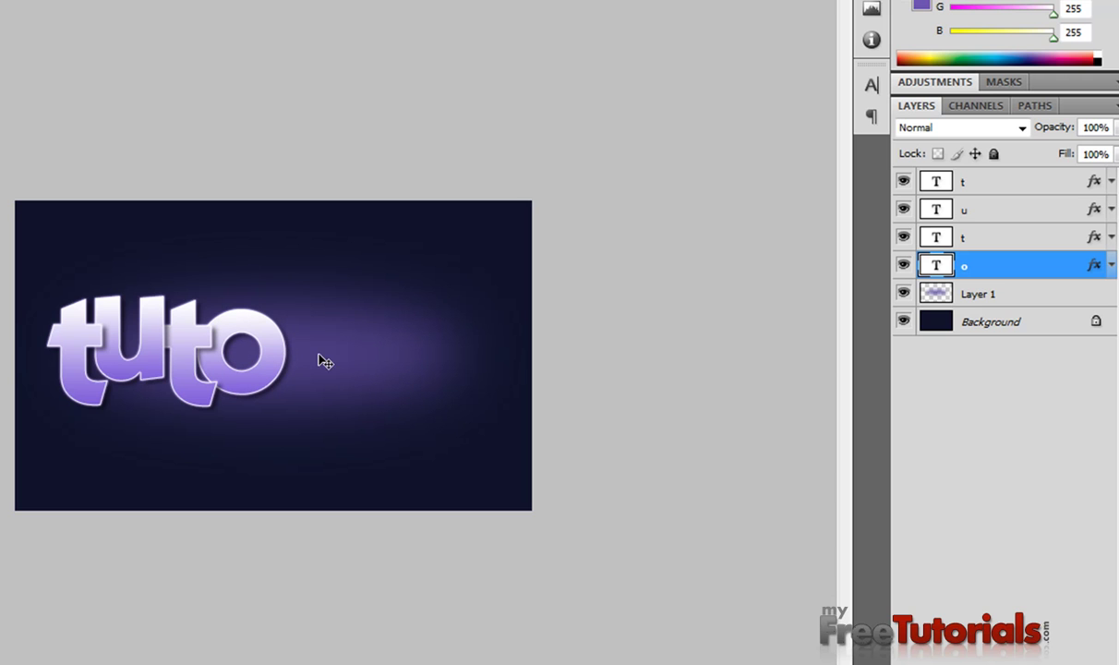
# Duplicate the o layer beneath itself, shift the copy right, and start editing its text.
pyautogui.hotkey('ctrl', 'j')
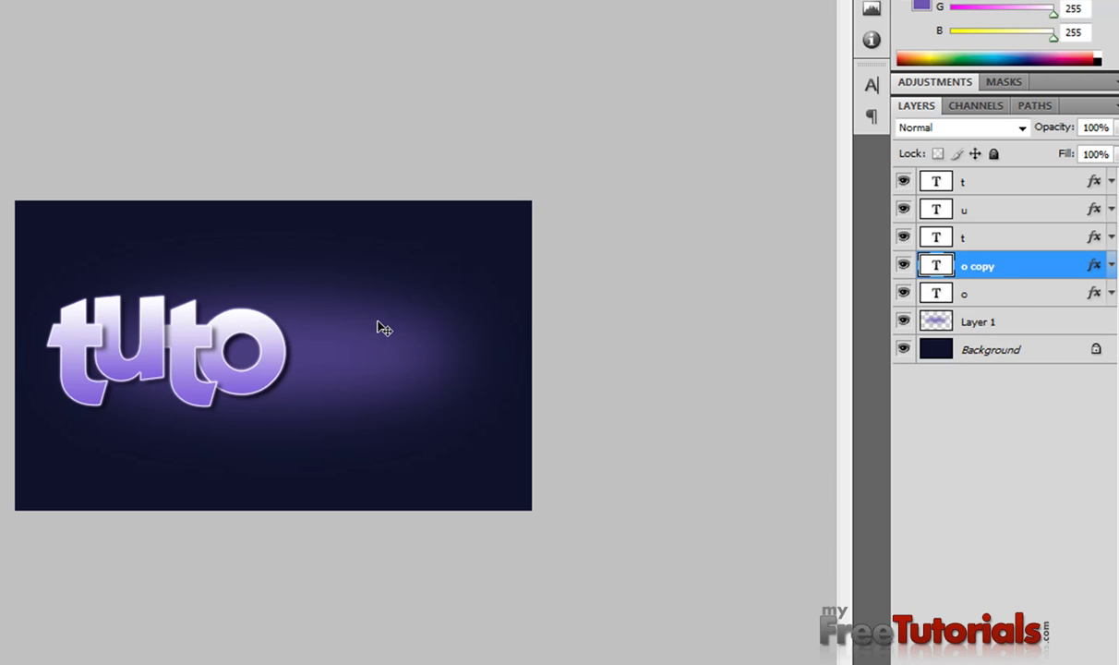
pyautogui.moveTo(1020, 270); pyautogui.dragTo(1023, 305)
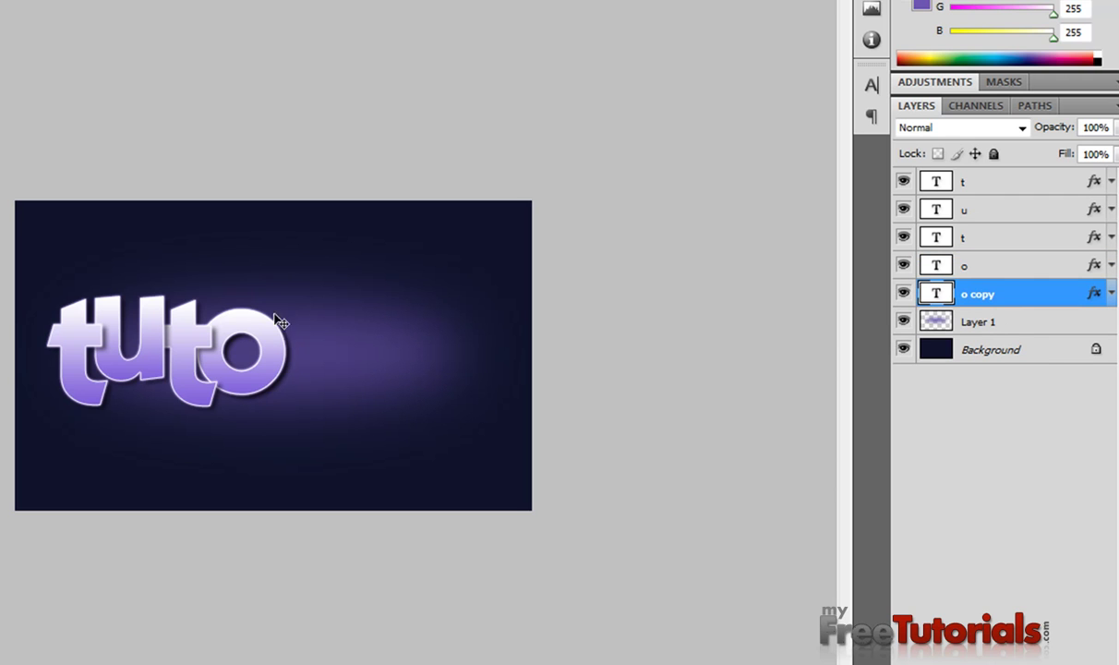
pyautogui.hotkey('shift', 'Right')
pyautogui.hotkey('shift', 'Right')
pyautogui.hotkey('shift', 'Right')
pyautogui.hotkey('shift', 'Right')
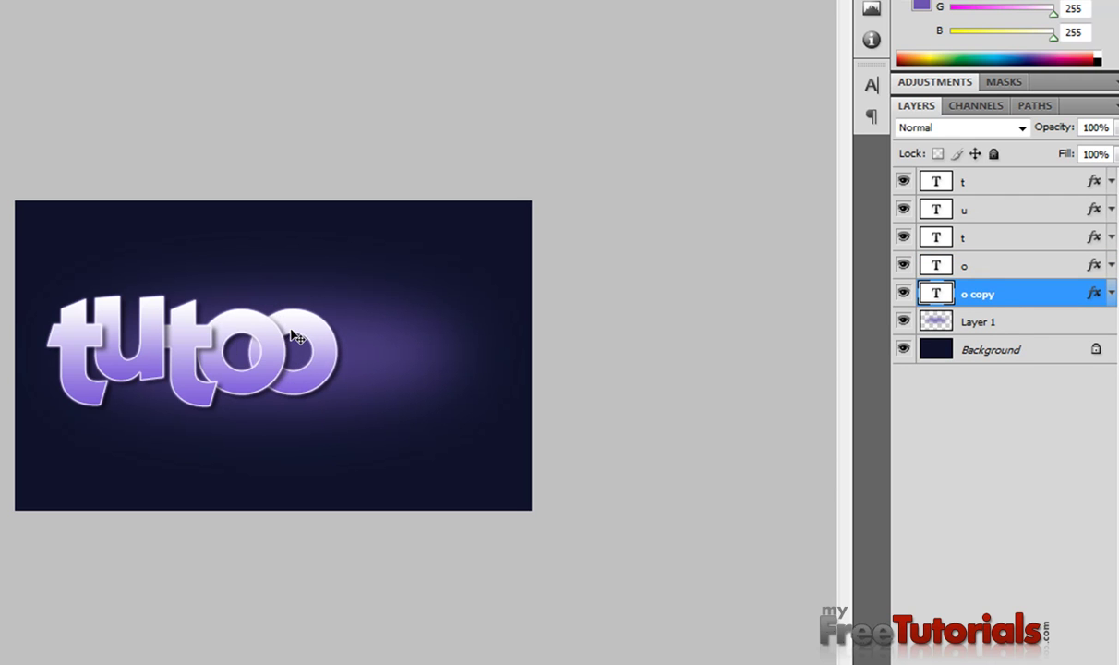
pyautogui.hotkey('shift', 'Right')
pyautogui.hotkey('shift', 'Right')
pyautogui.hotkey('shift', 'Right')
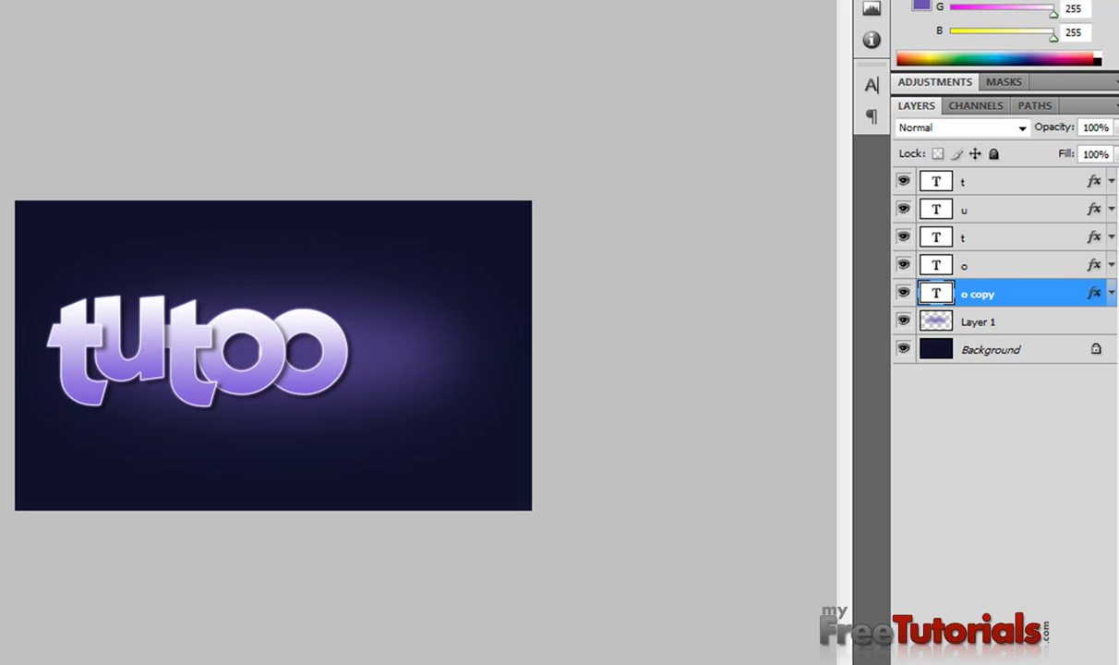
pyautogui.click(314, 323)
pyautogui.press('BackSpace')
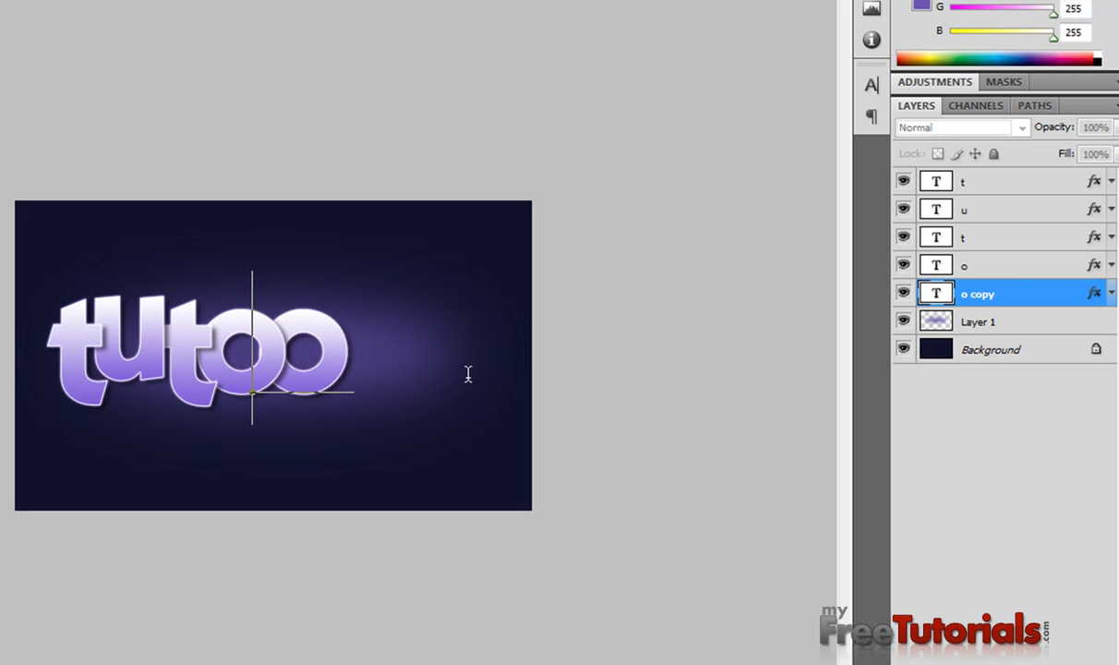